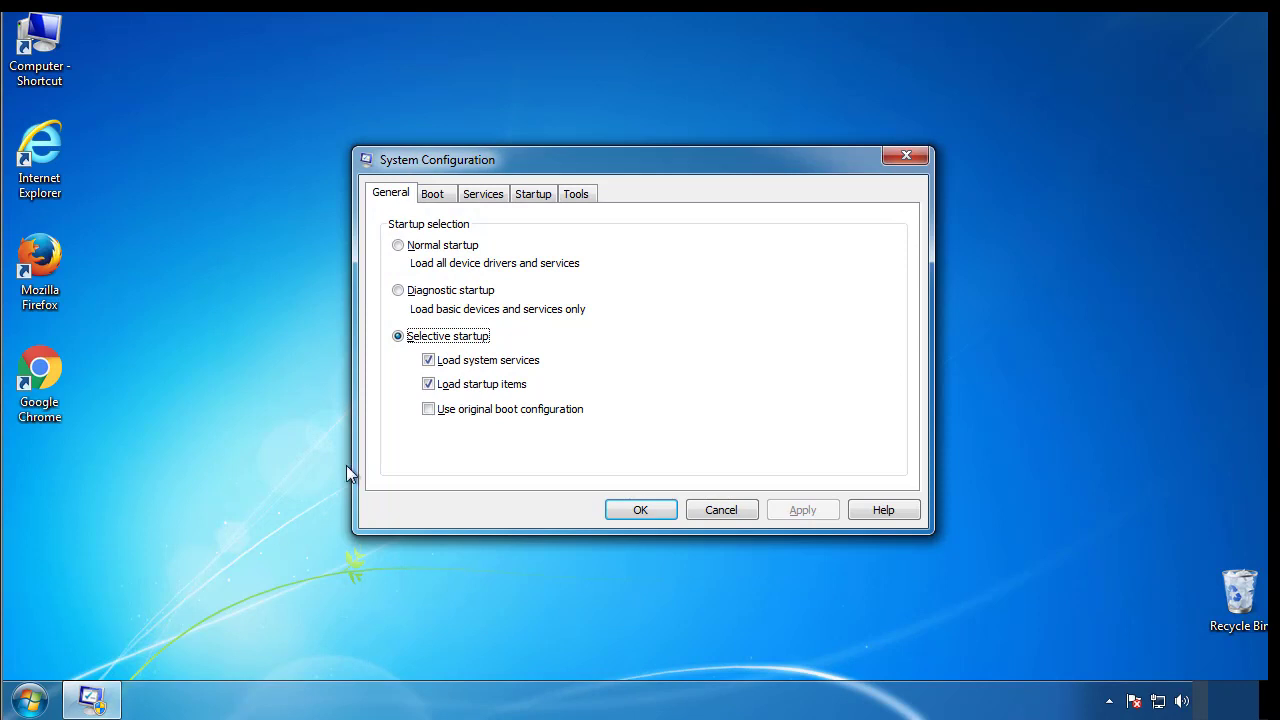
Step: Turn on Minimal Safe boot in the Boot settings and restart into Safe Mode
left_click(433, 197)
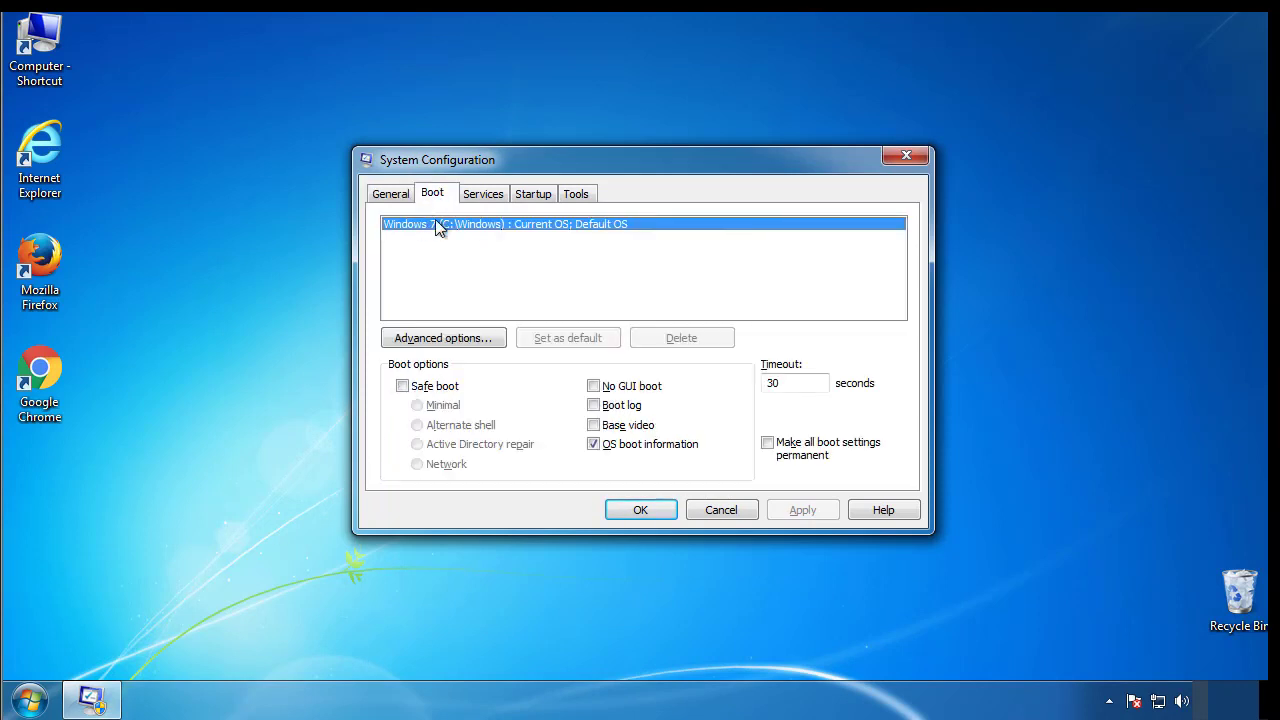
left_click(402, 386)
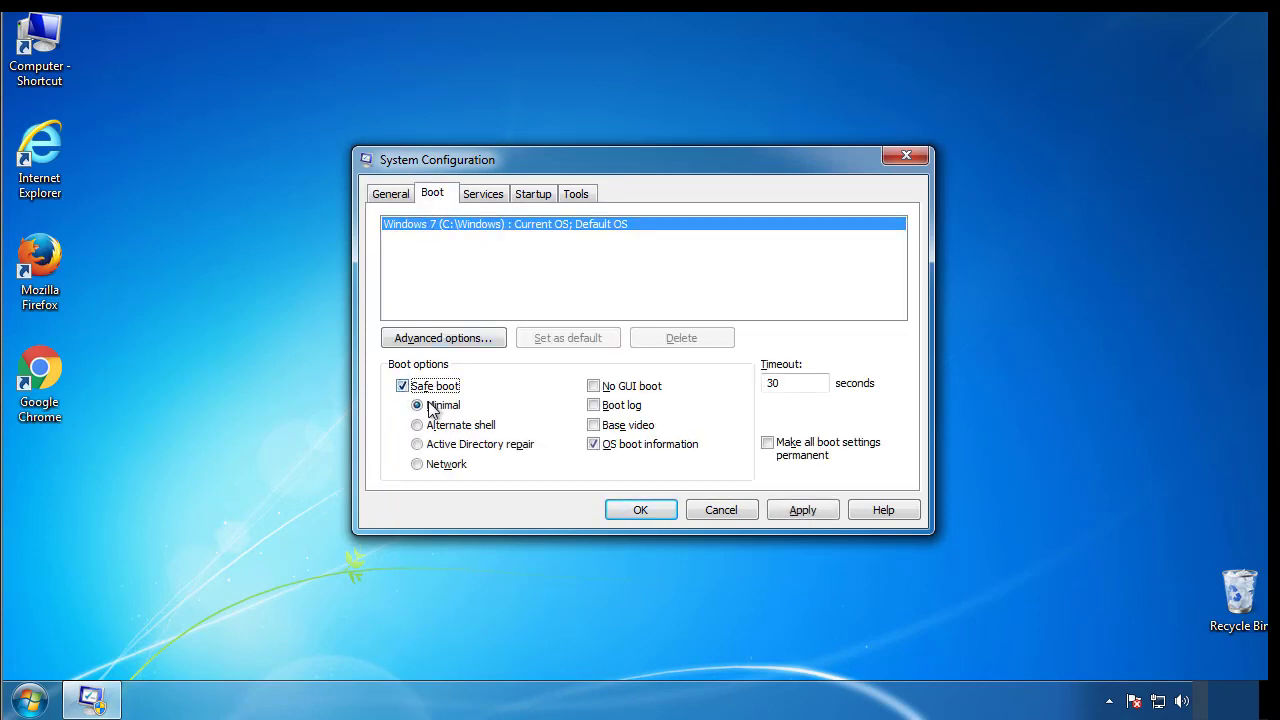
left_click(649, 510)
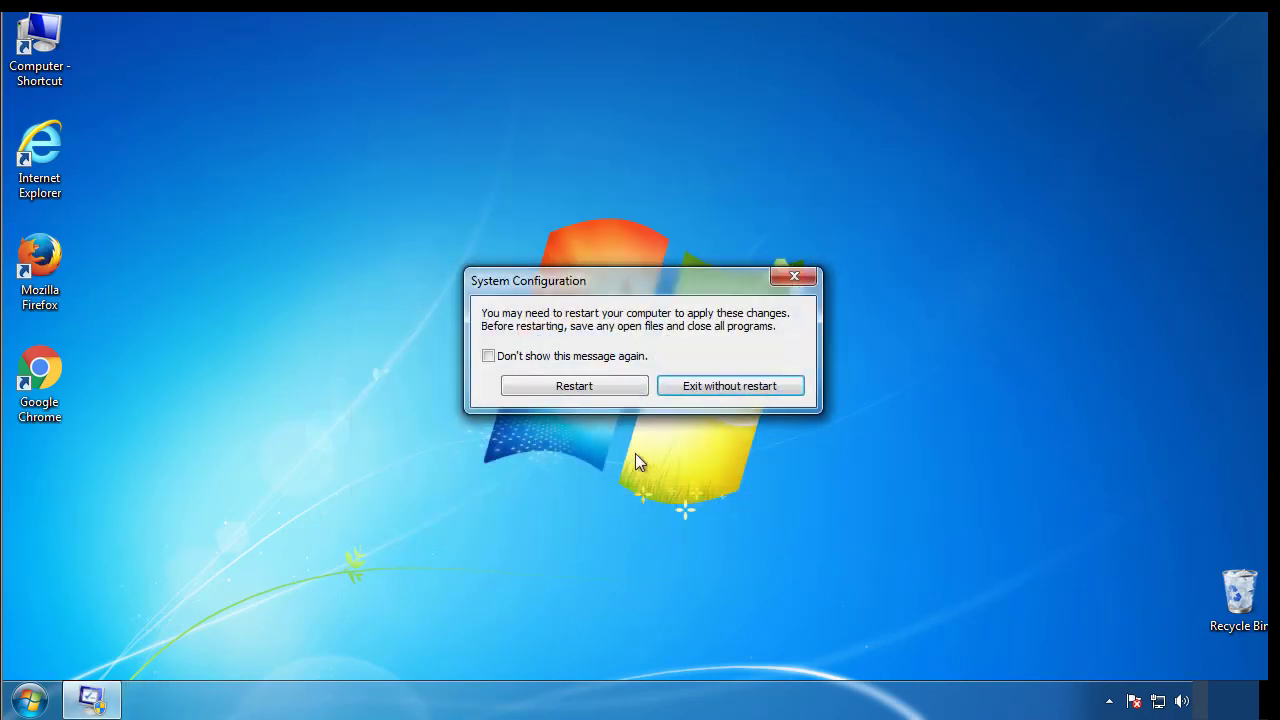
left_click(585, 388)
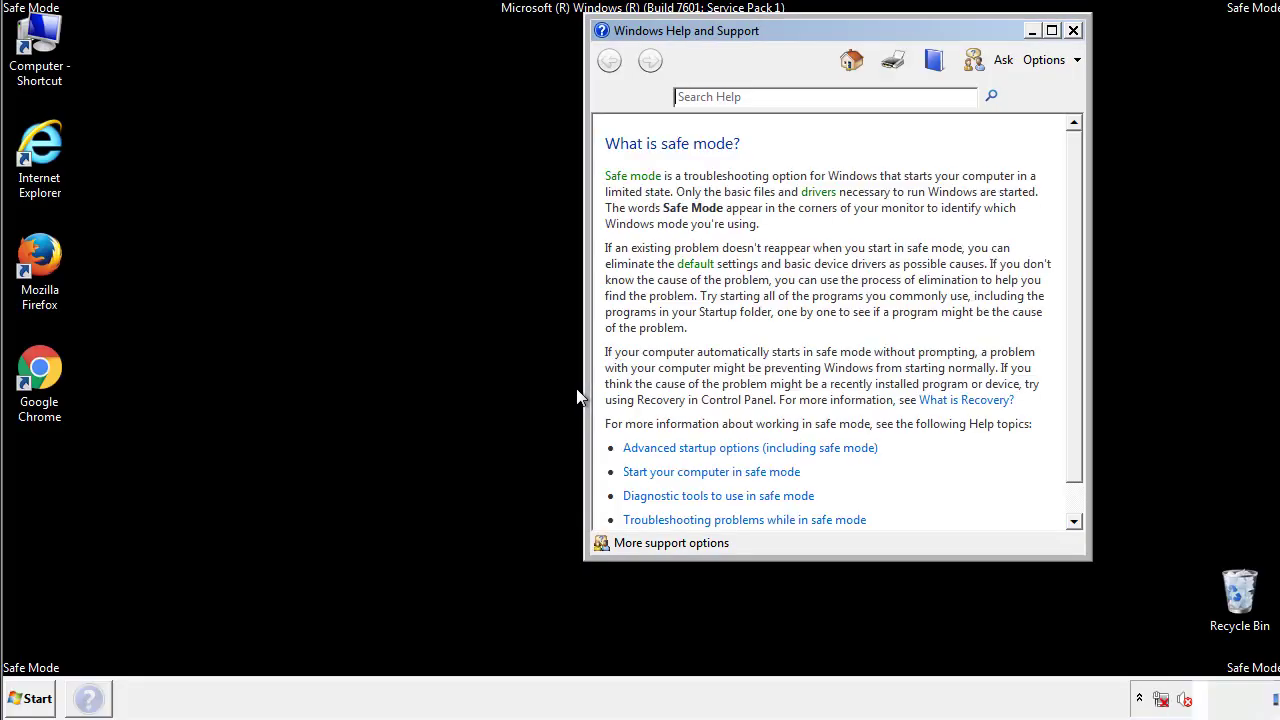
Step: Close Help, enable showing hidden files, folders and drives in Folder Options, then close Control Panel
left_click(1073, 30)
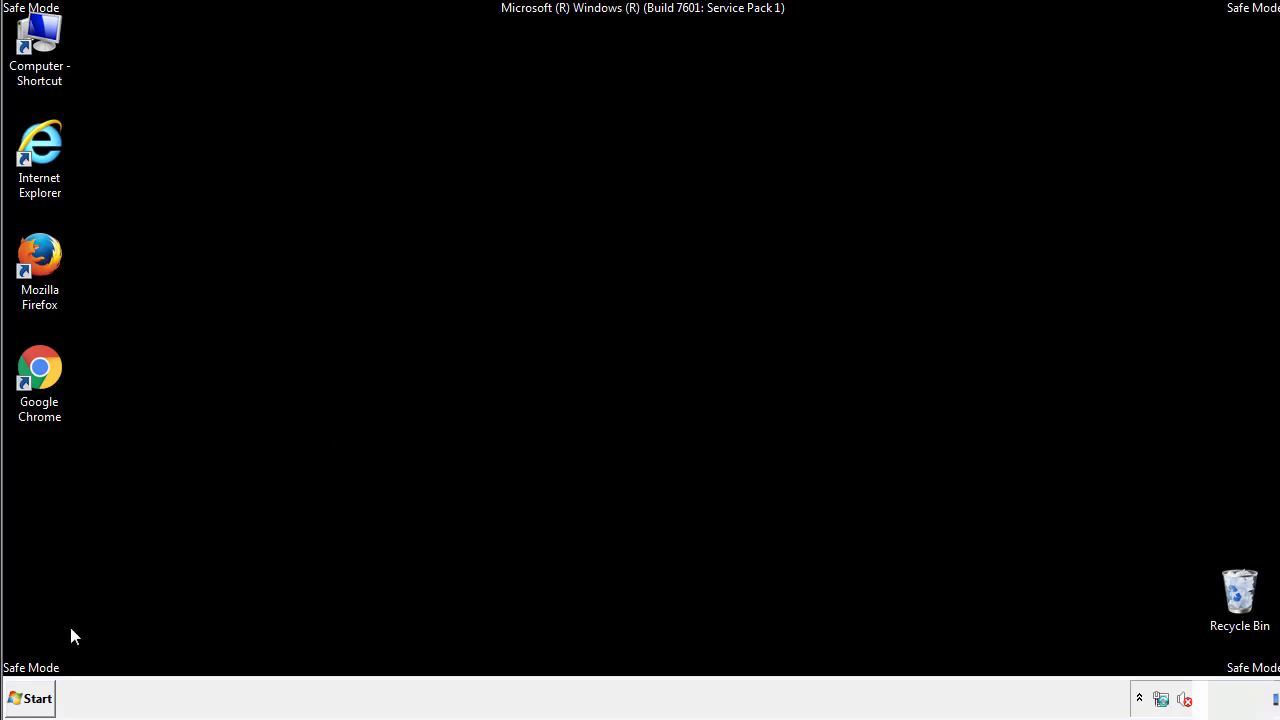
left_click(28, 698)
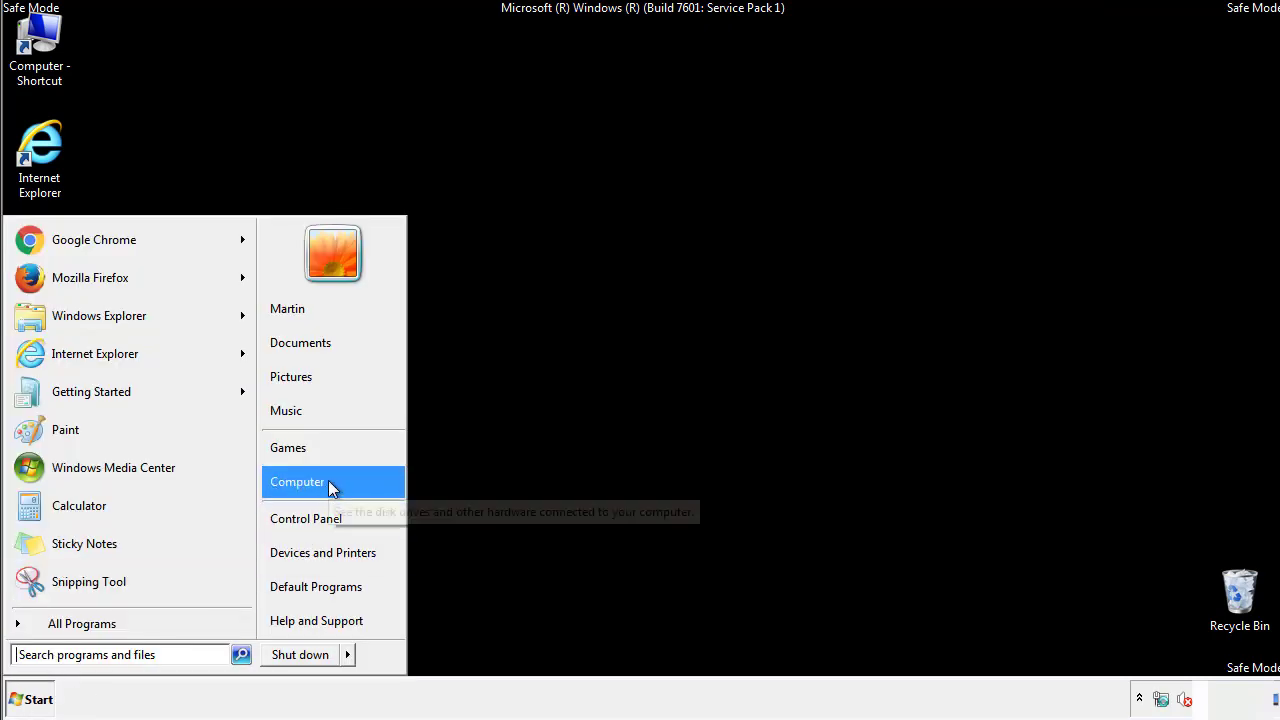
left_click(318, 517)
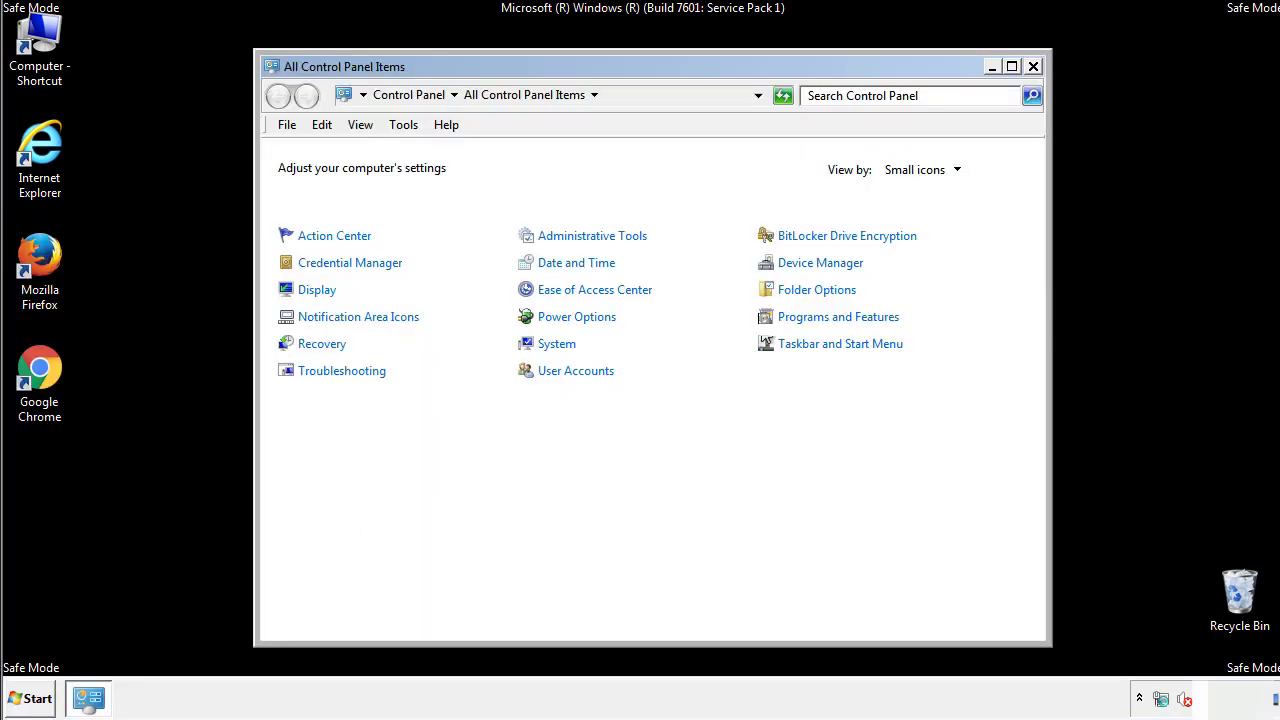
left_click(820, 289)
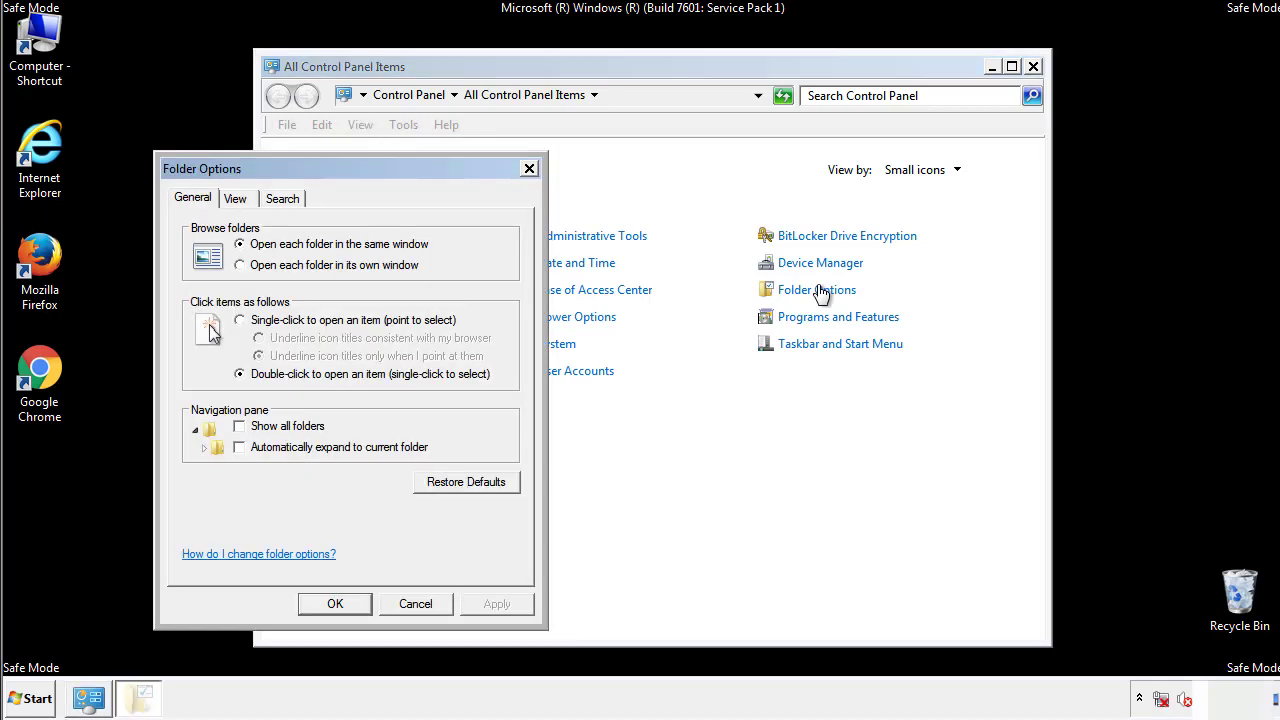
left_click(240, 204)
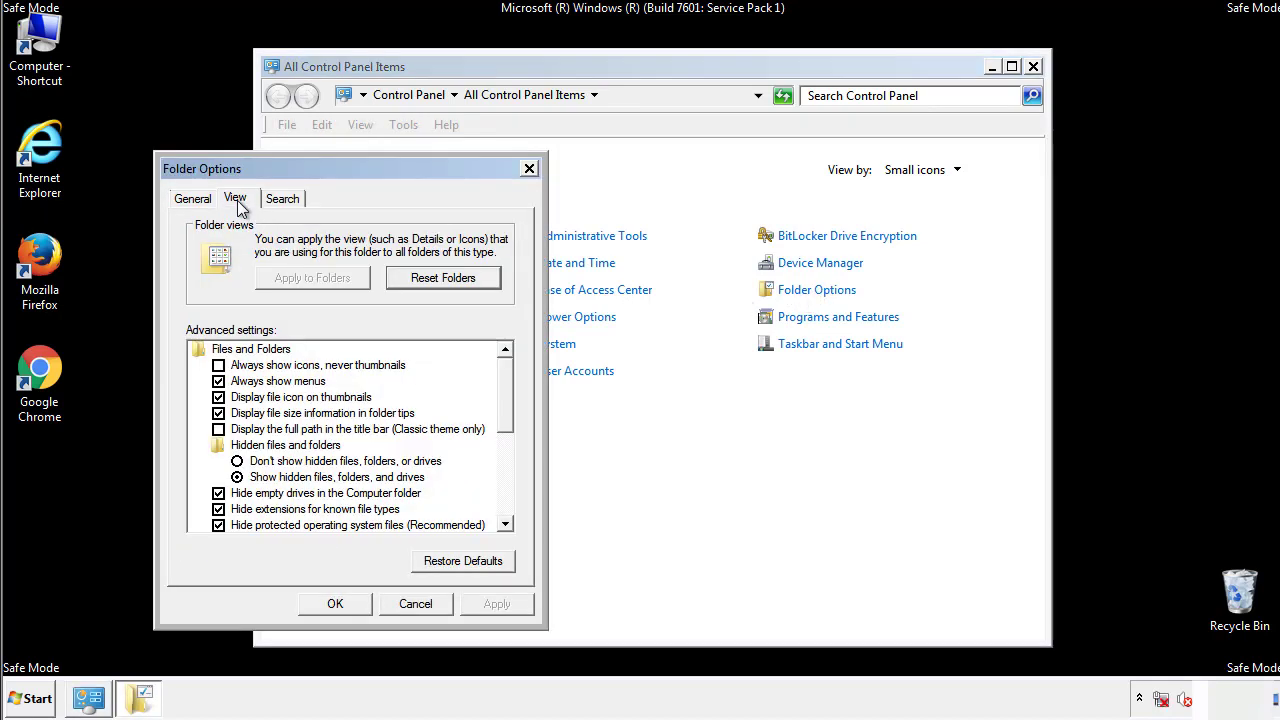
left_click(219, 381)
left_click(336, 604)
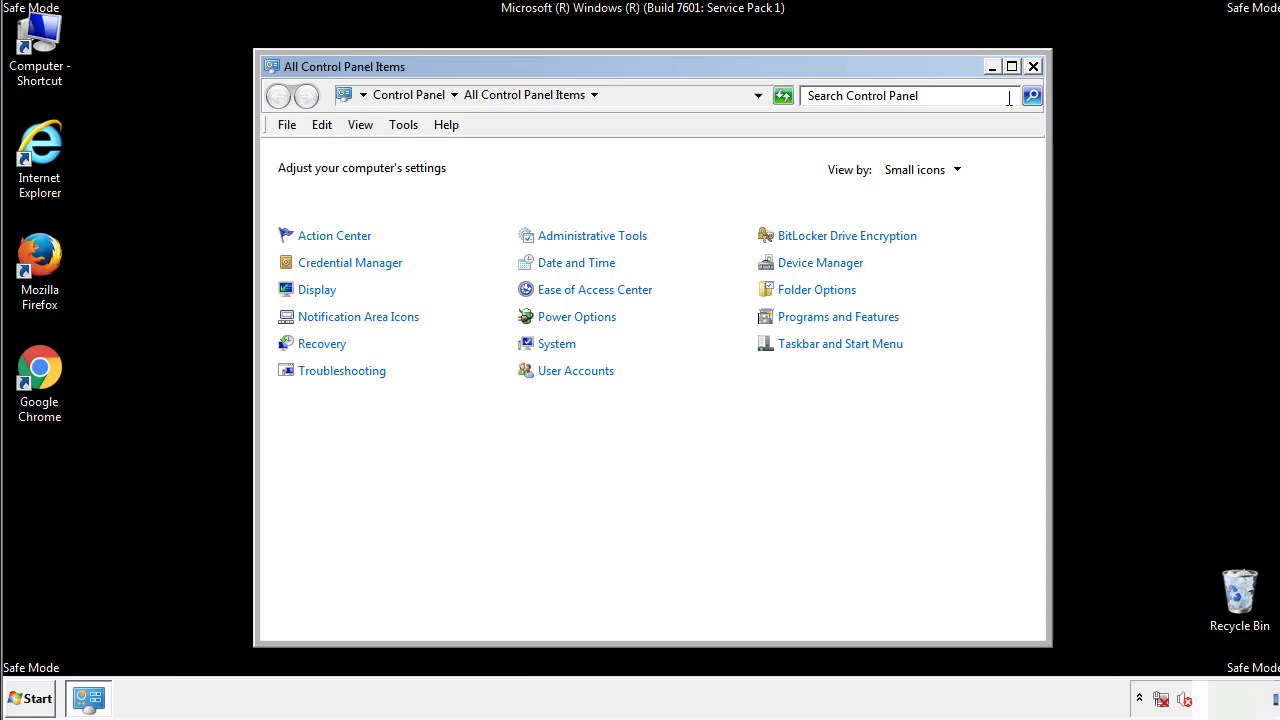
left_click(1033, 67)
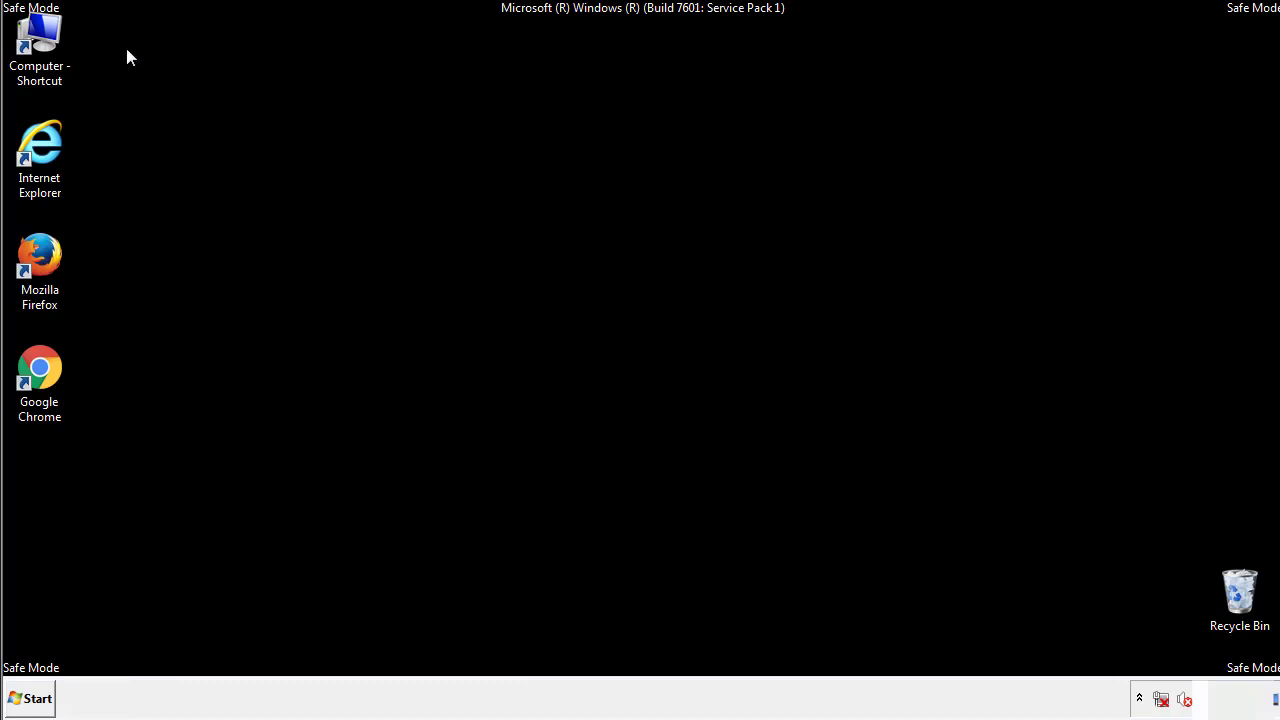
Step: Browse from Computer into Local Disk (C:) and open the Windows folder
double_click(41, 38)
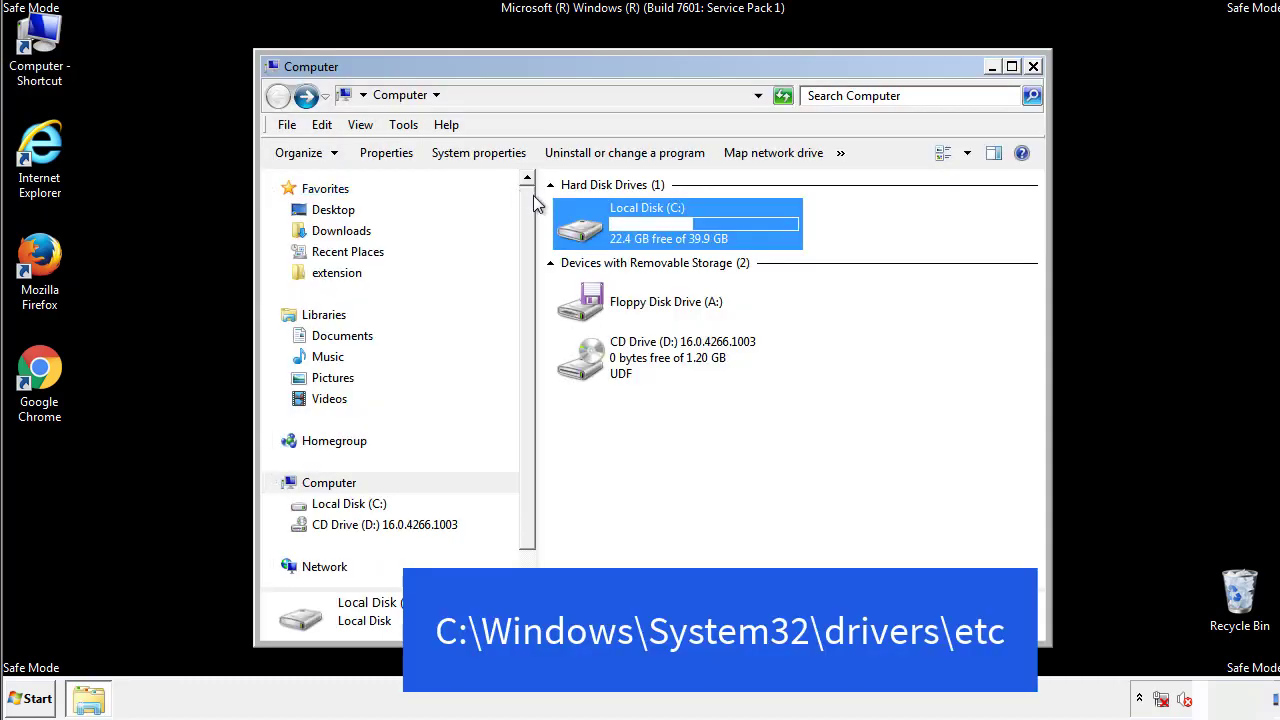
double_click(590, 230)
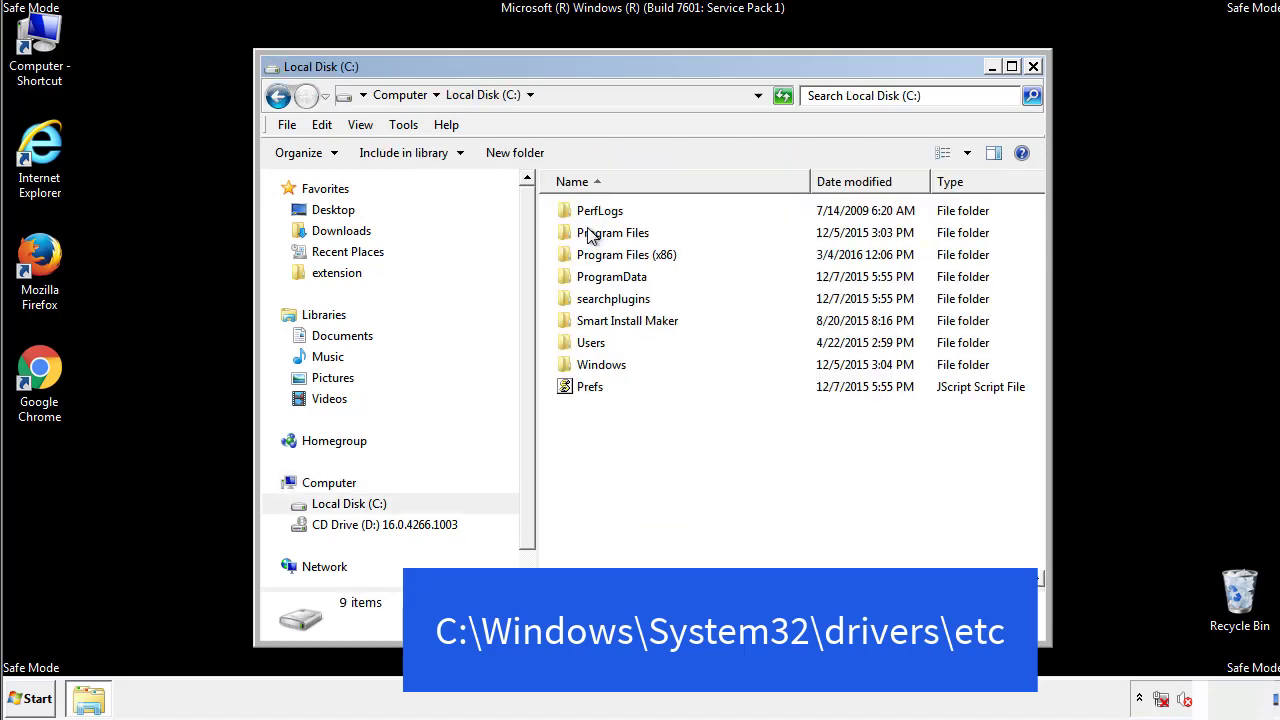
left_click(585, 367)
double_click(585, 368)
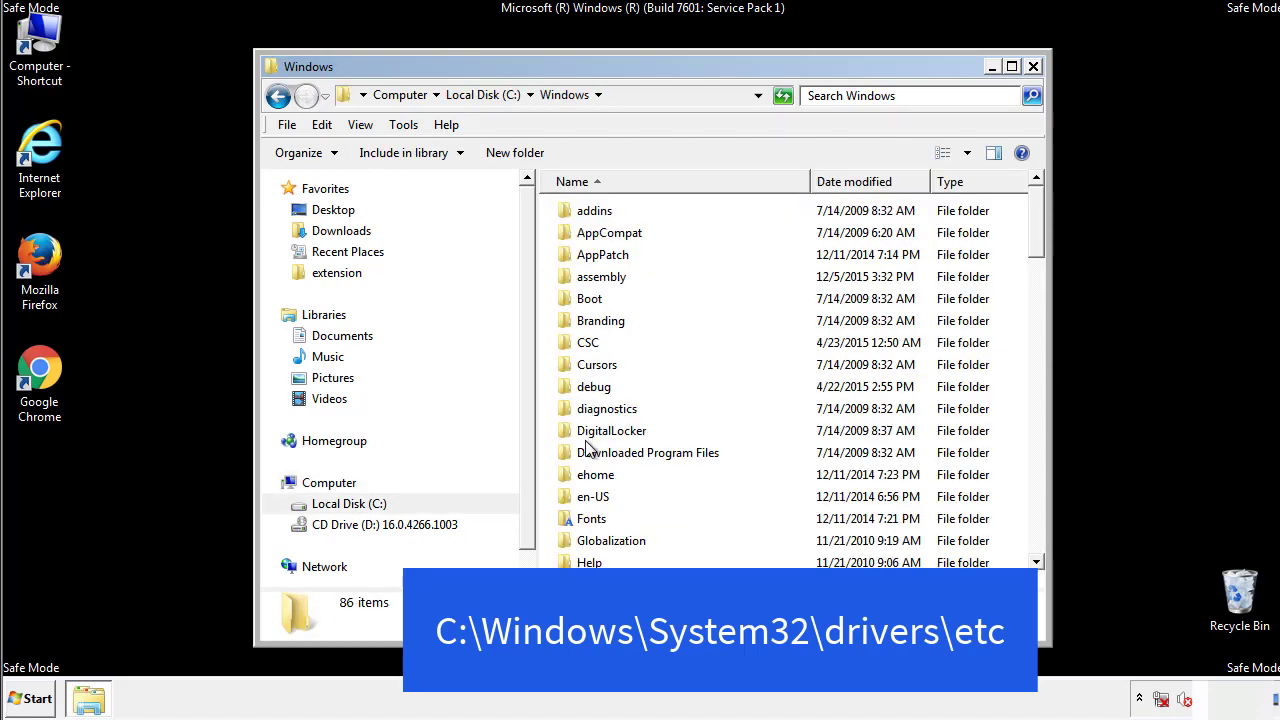
Step: Go into System32\drivers\etc and open the hosts file
scroll(590, 448, "down", 4)
scroll(590, 452, "down", 5)
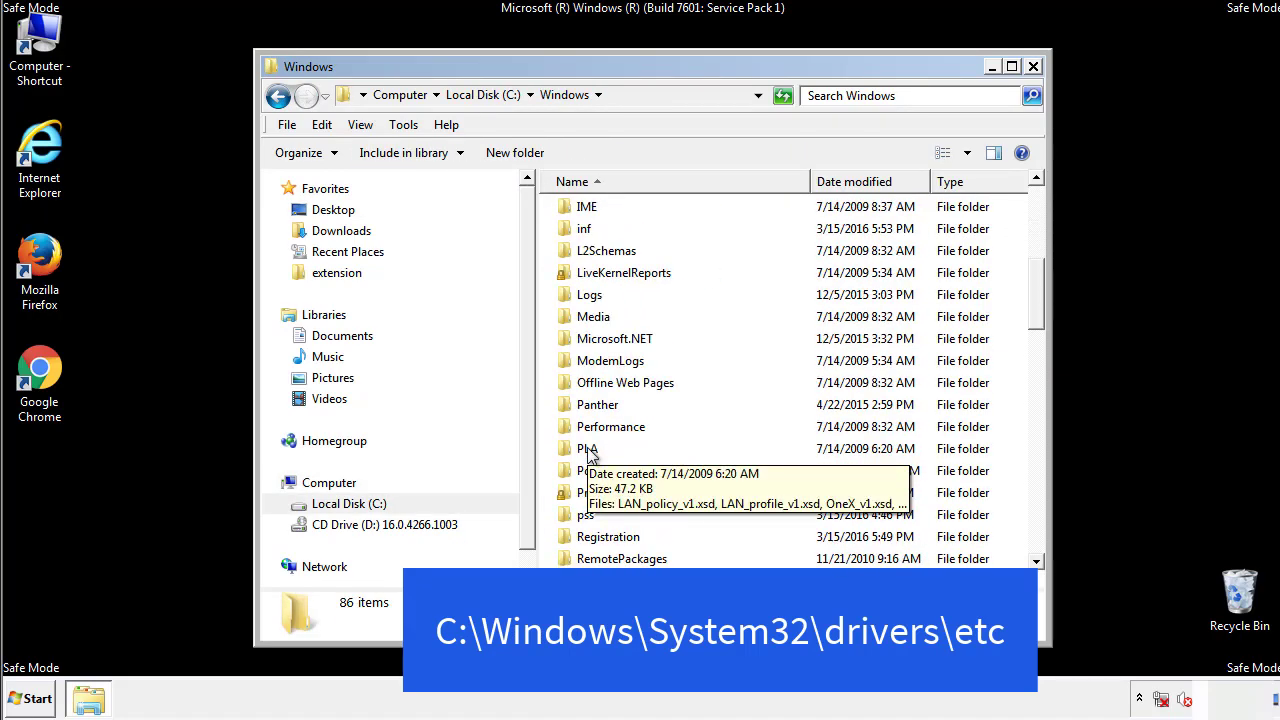
scroll(590, 452, "down", 2)
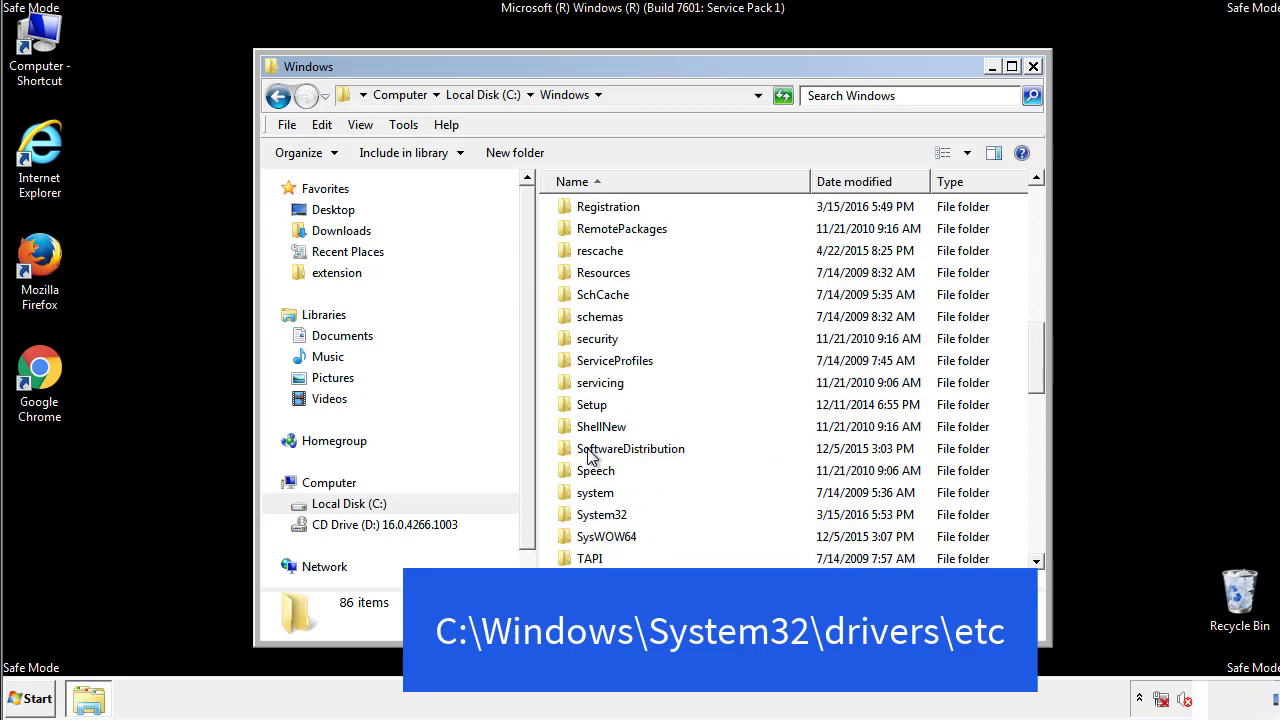
double_click(605, 515)
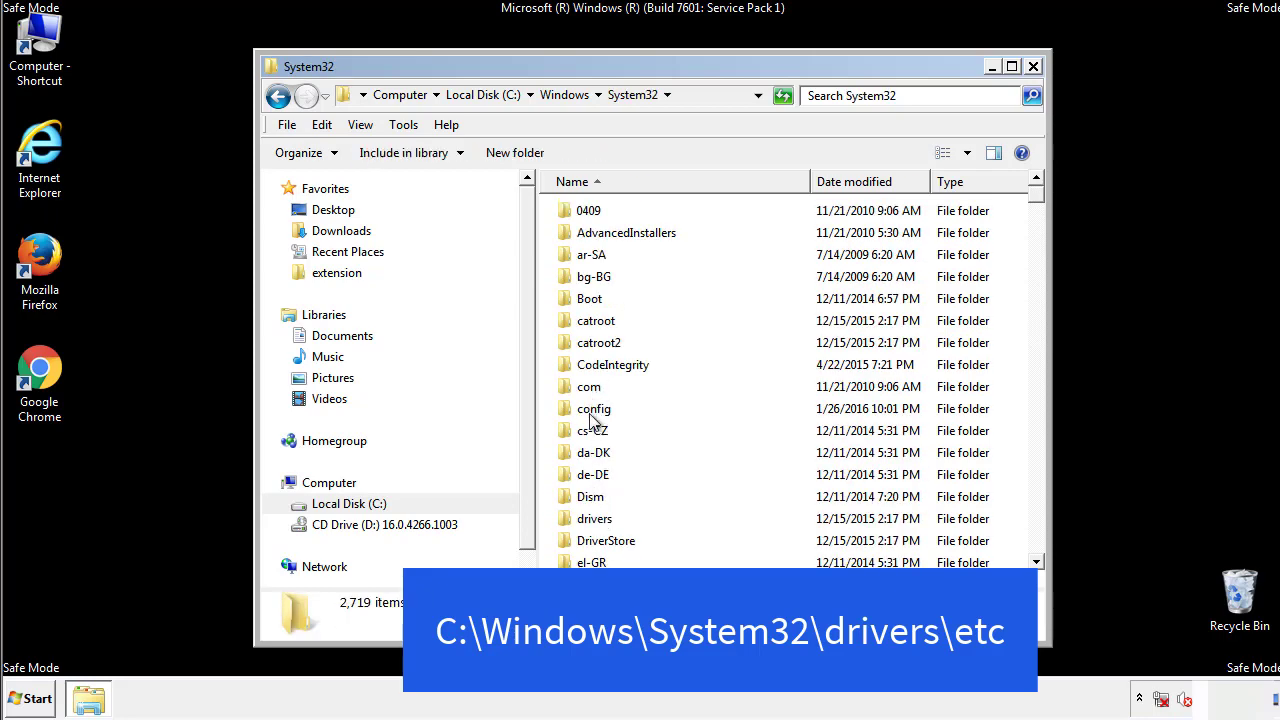
left_click(594, 524)
double_click(595, 522)
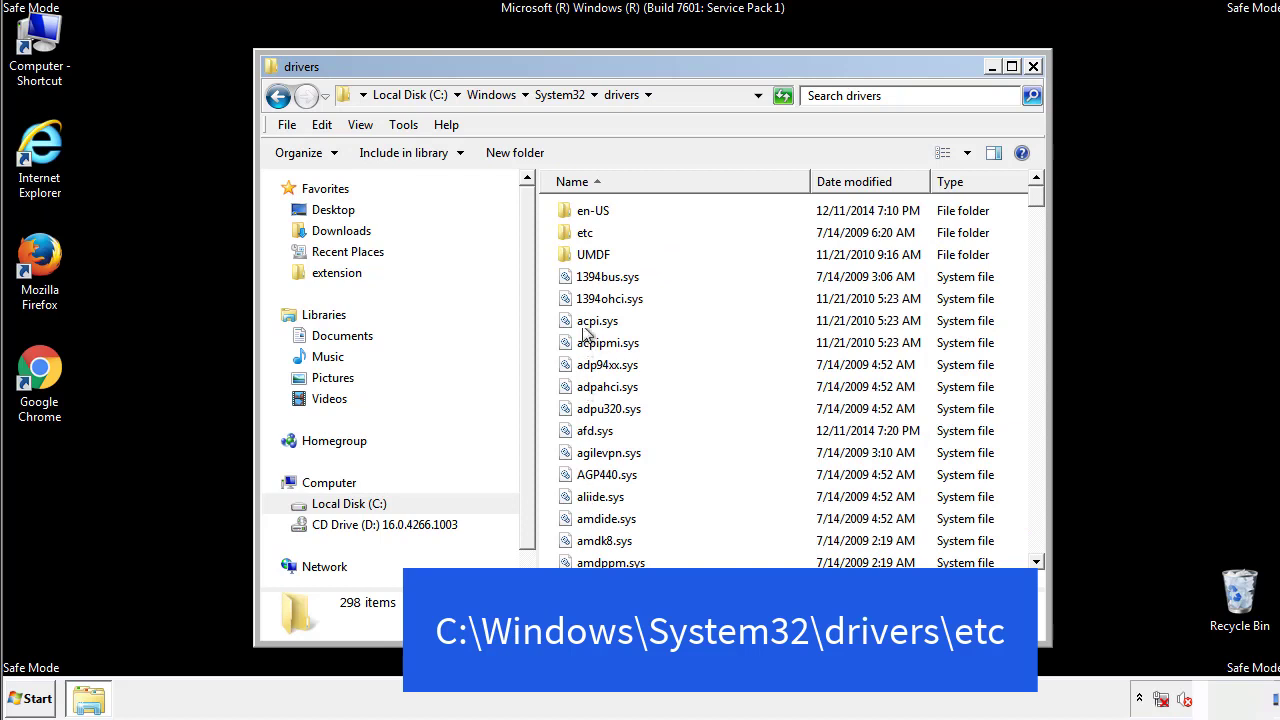
double_click(584, 233)
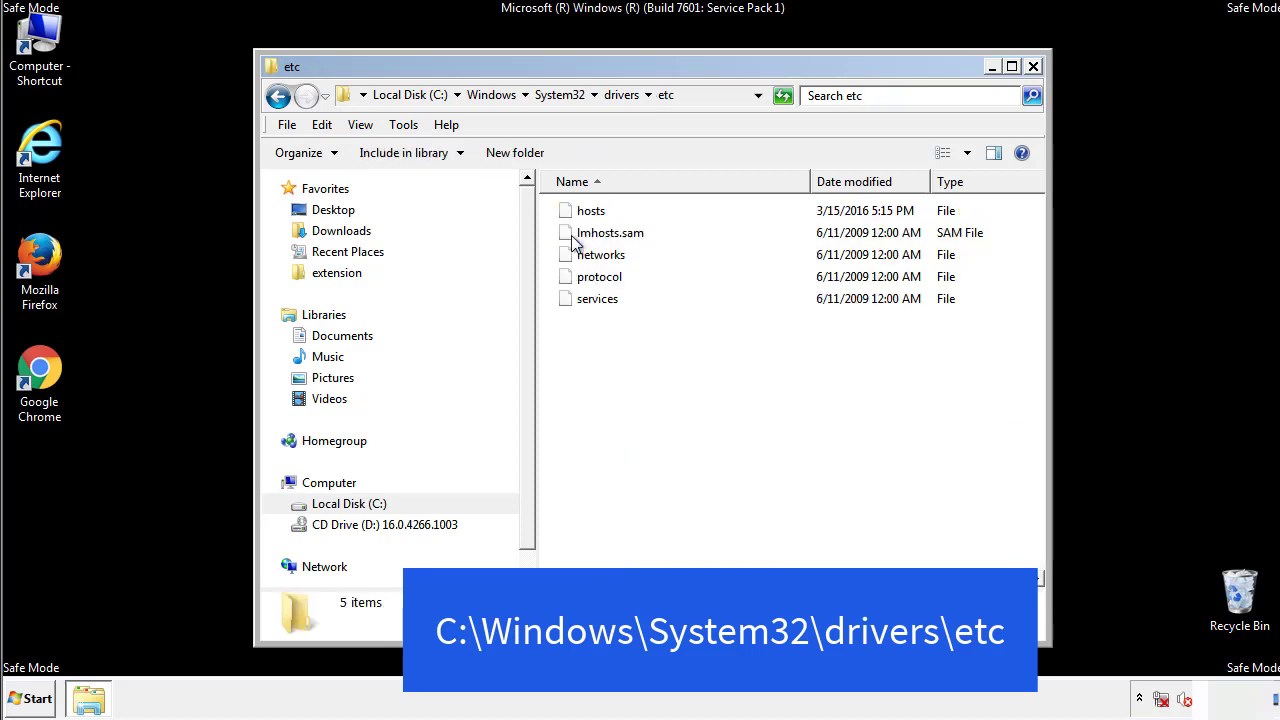
double_click(583, 214)
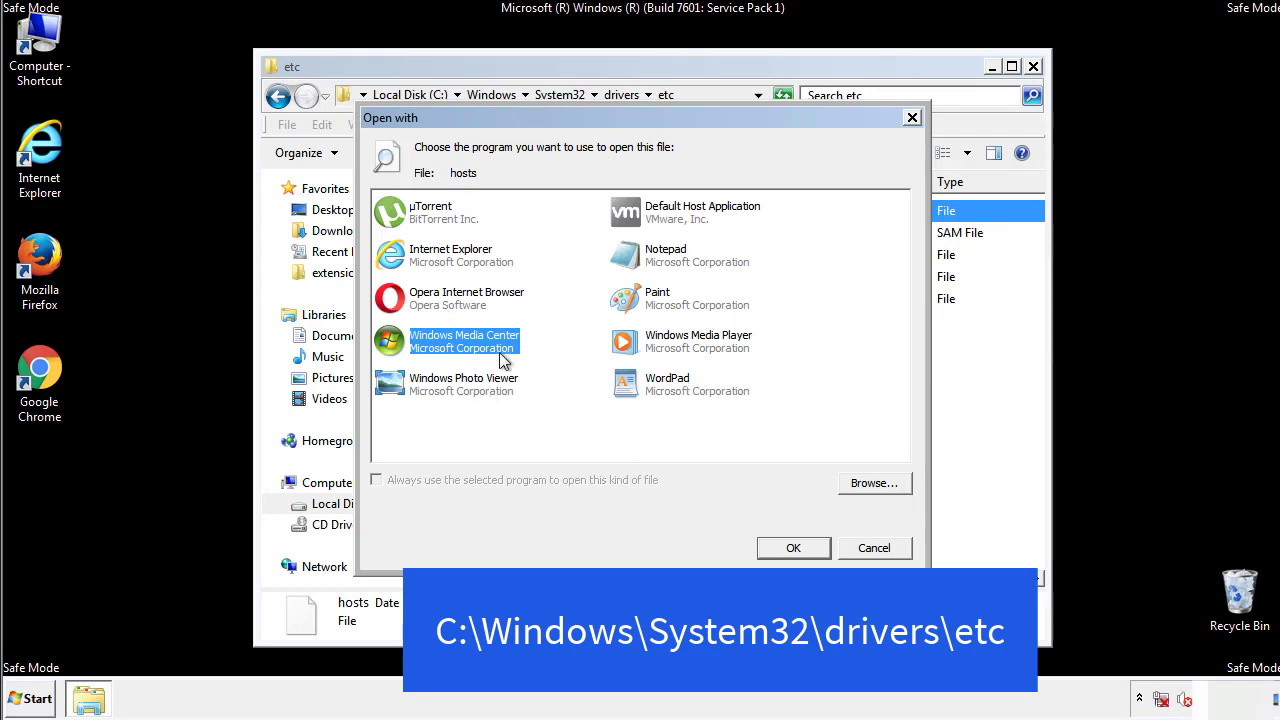
Step: Open hosts in Notepad and delete the four suspicious host entries
left_click(648, 258)
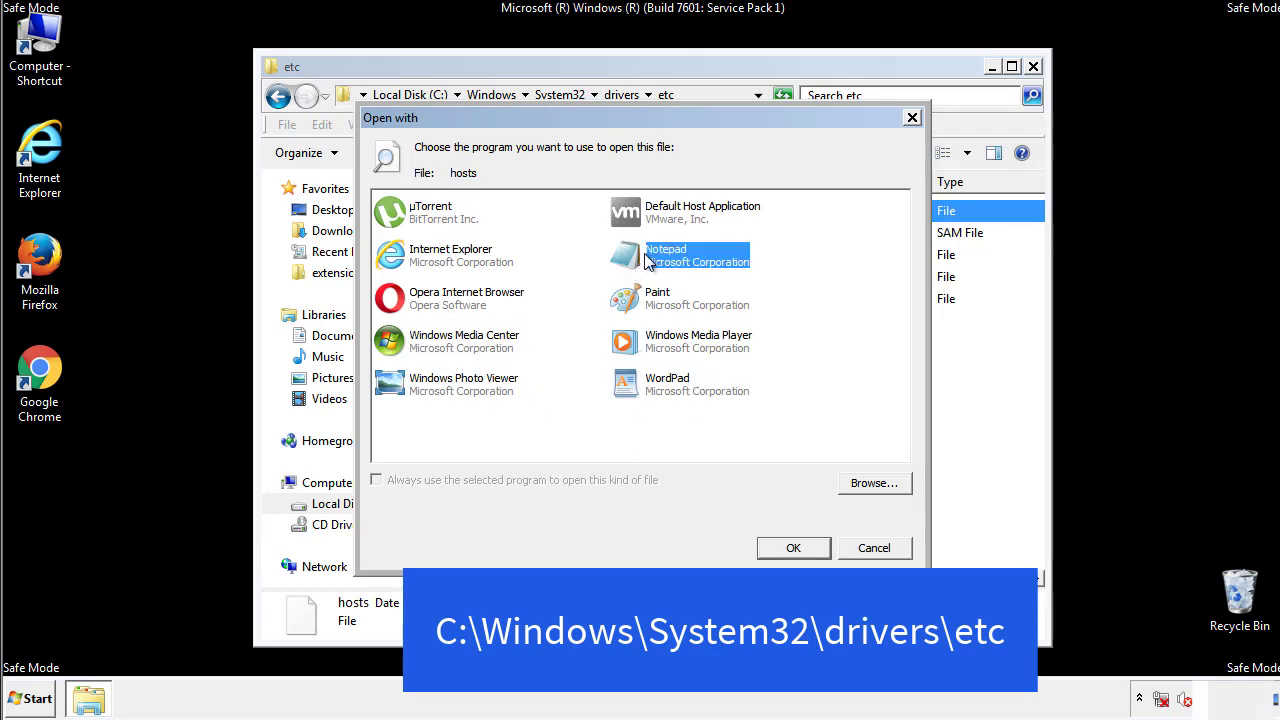
left_click(792, 547)
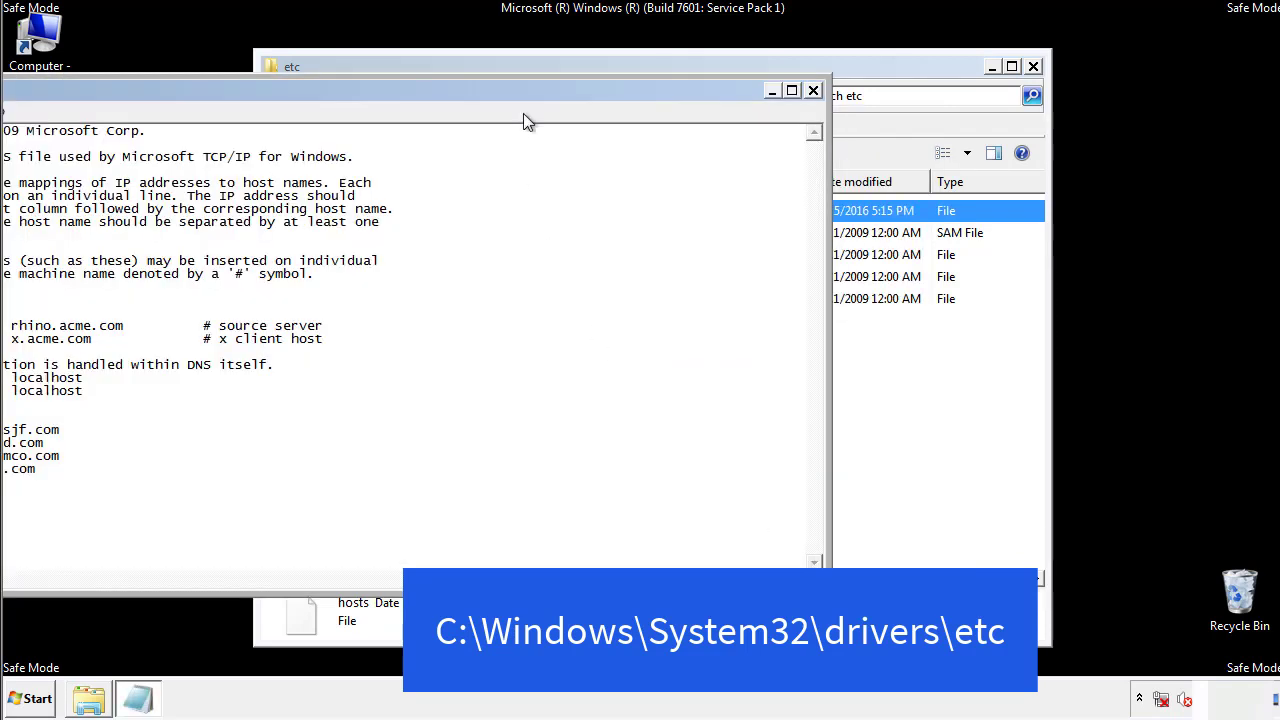
left_click_drag(523, 90, 814, 109)
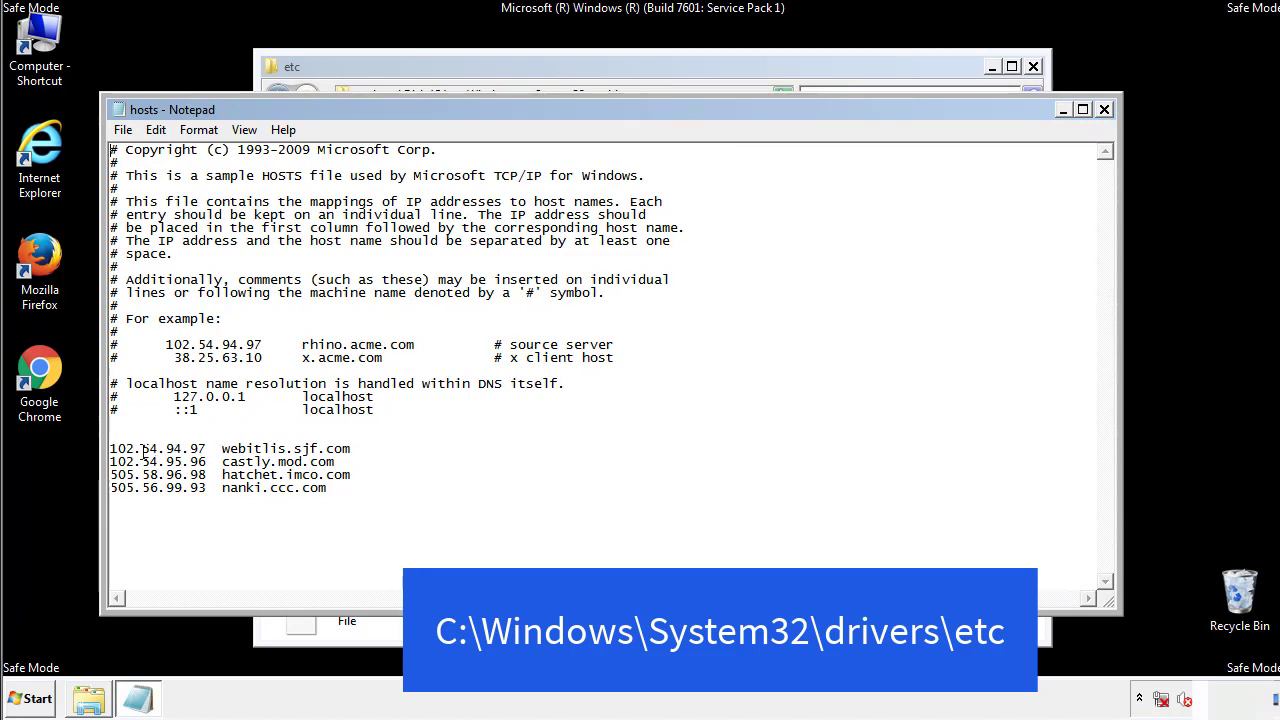
left_click_drag(358, 489, 113, 440)
key("Delete")
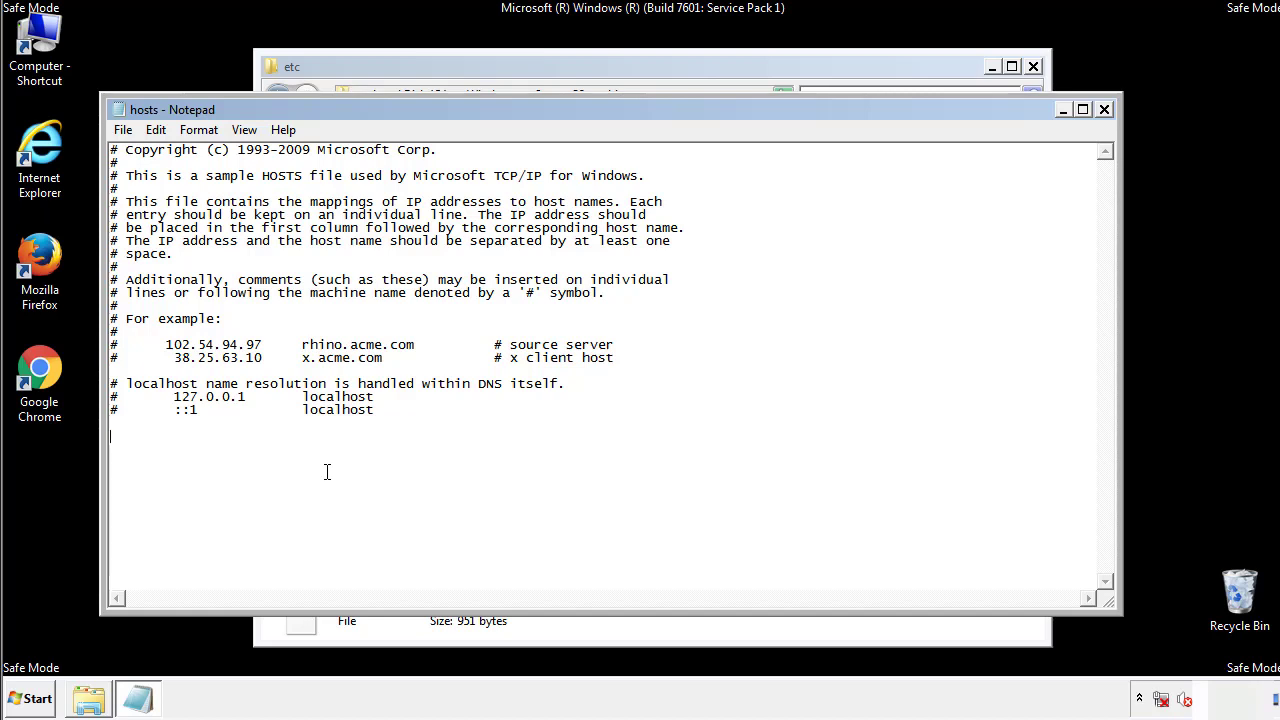
Step: Save the cleaned hosts file and close the etc folder window
left_click(1105, 110)
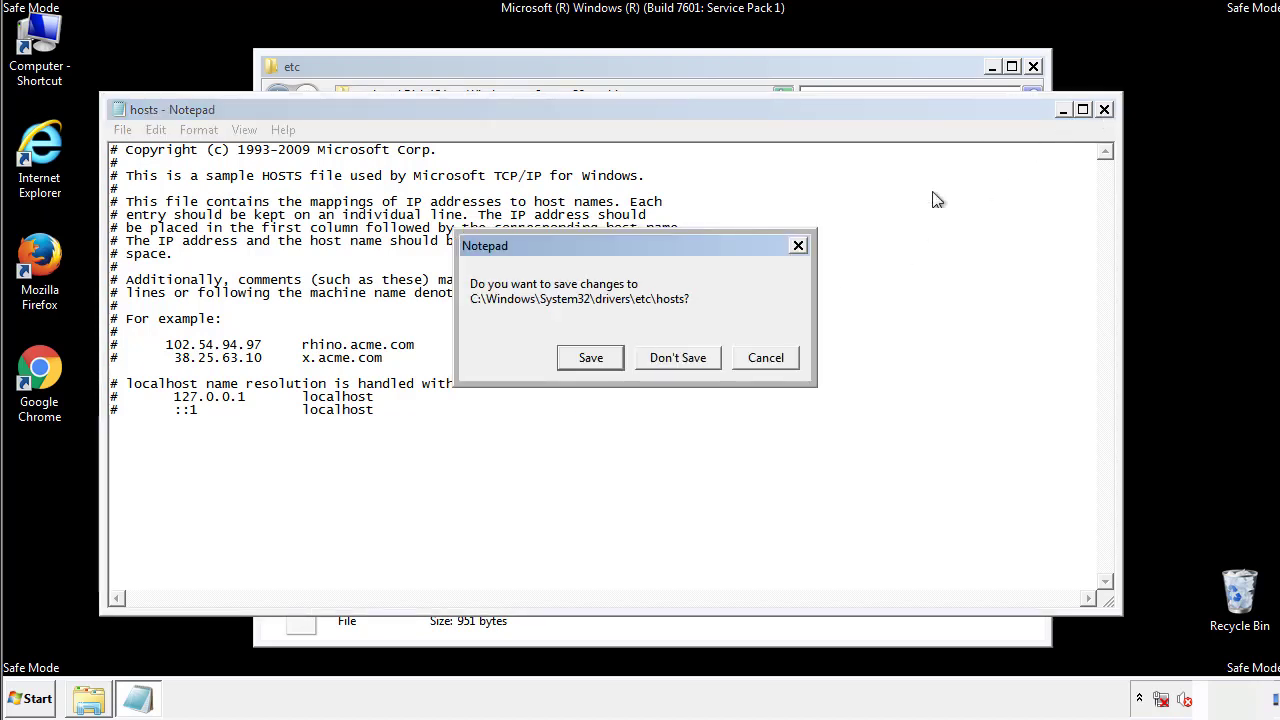
left_click(590, 358)
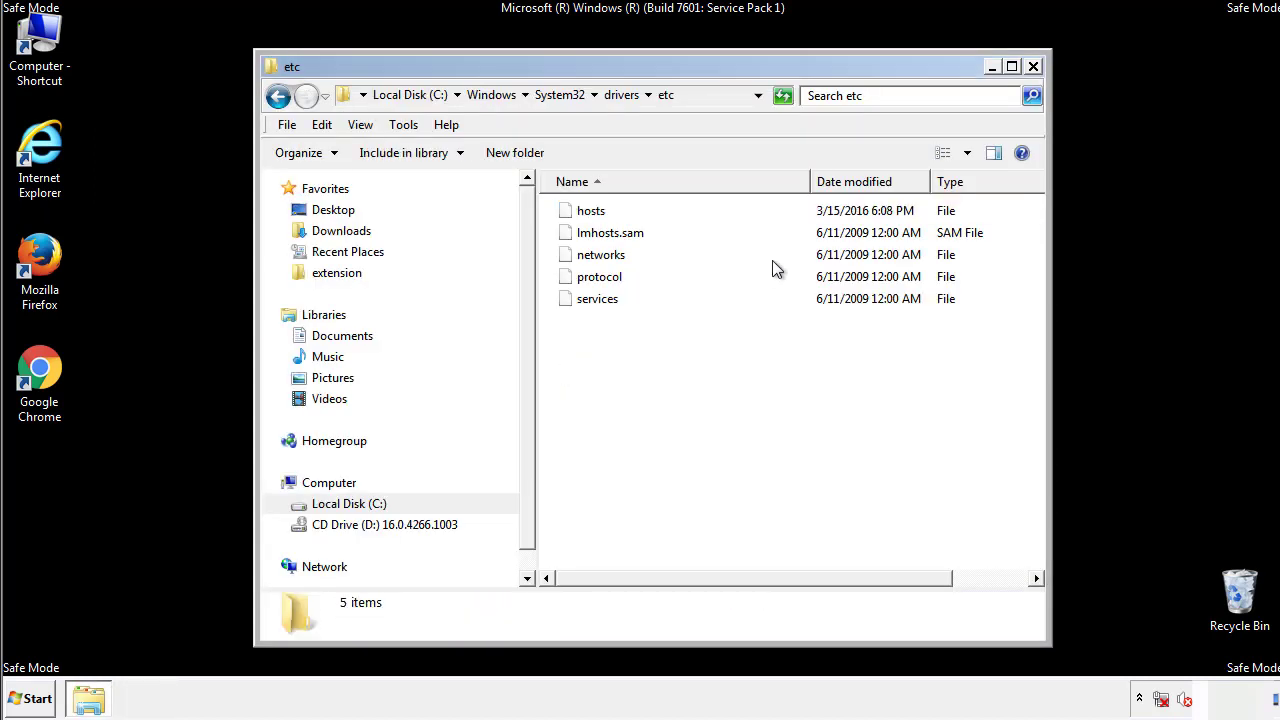
left_click(1031, 66)
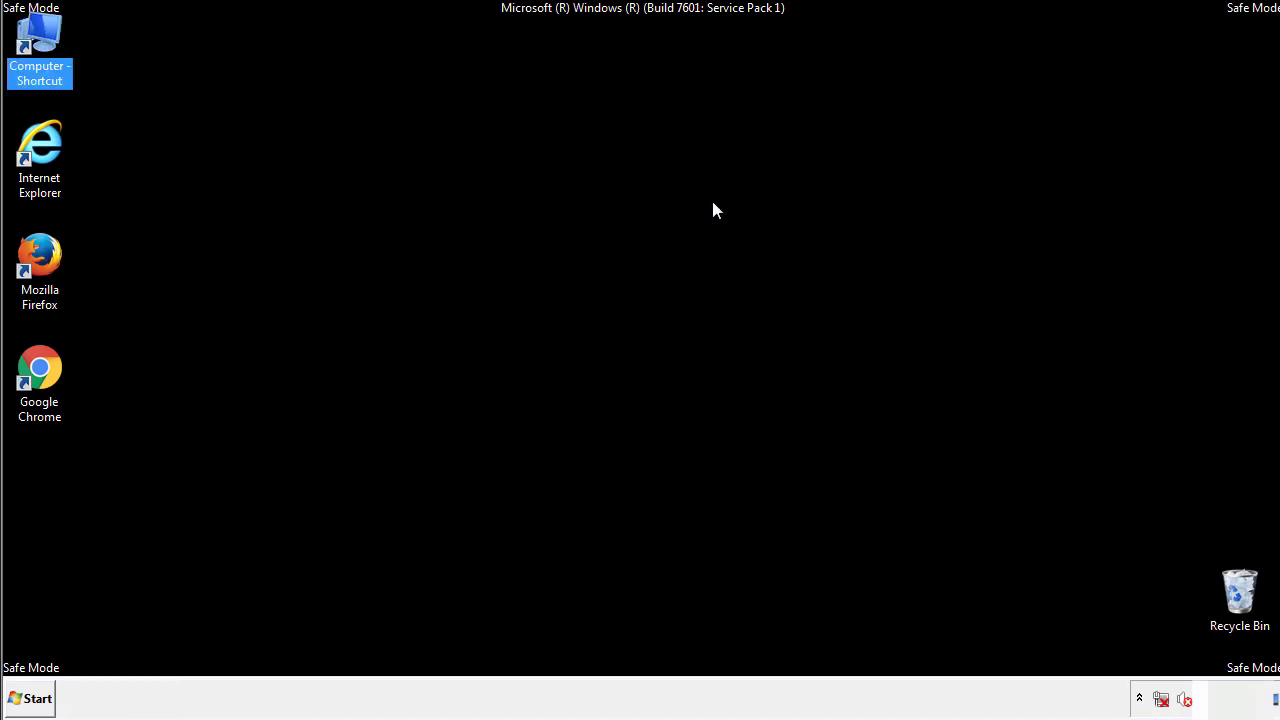
Step: Open the Startup folder from the All Programs list
left_click(36, 695)
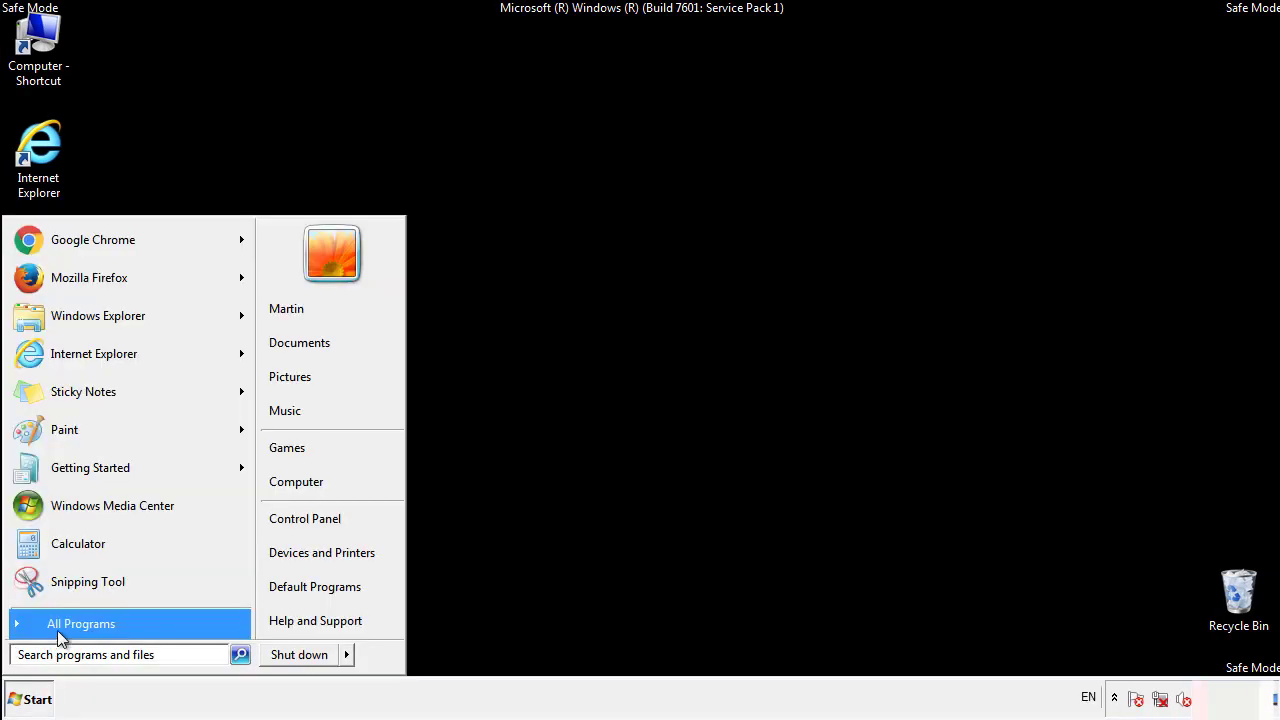
left_click(57, 630)
right_click(50, 552)
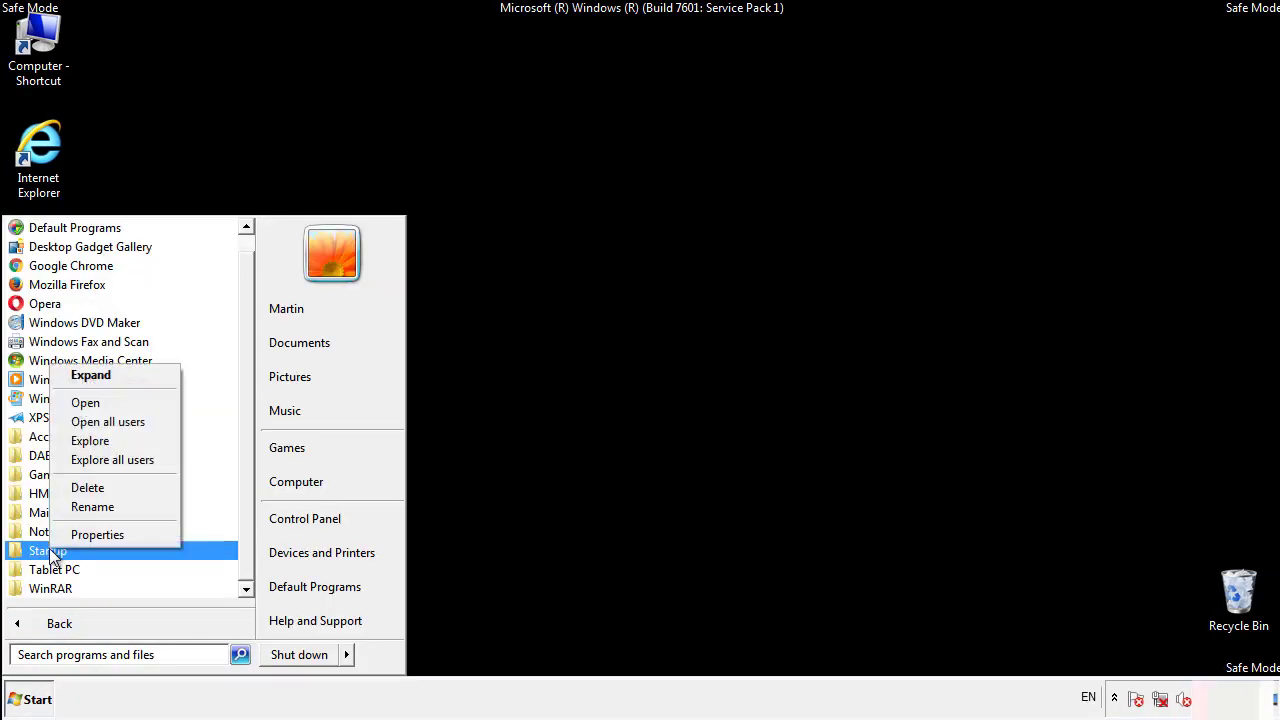
left_click(98, 402)
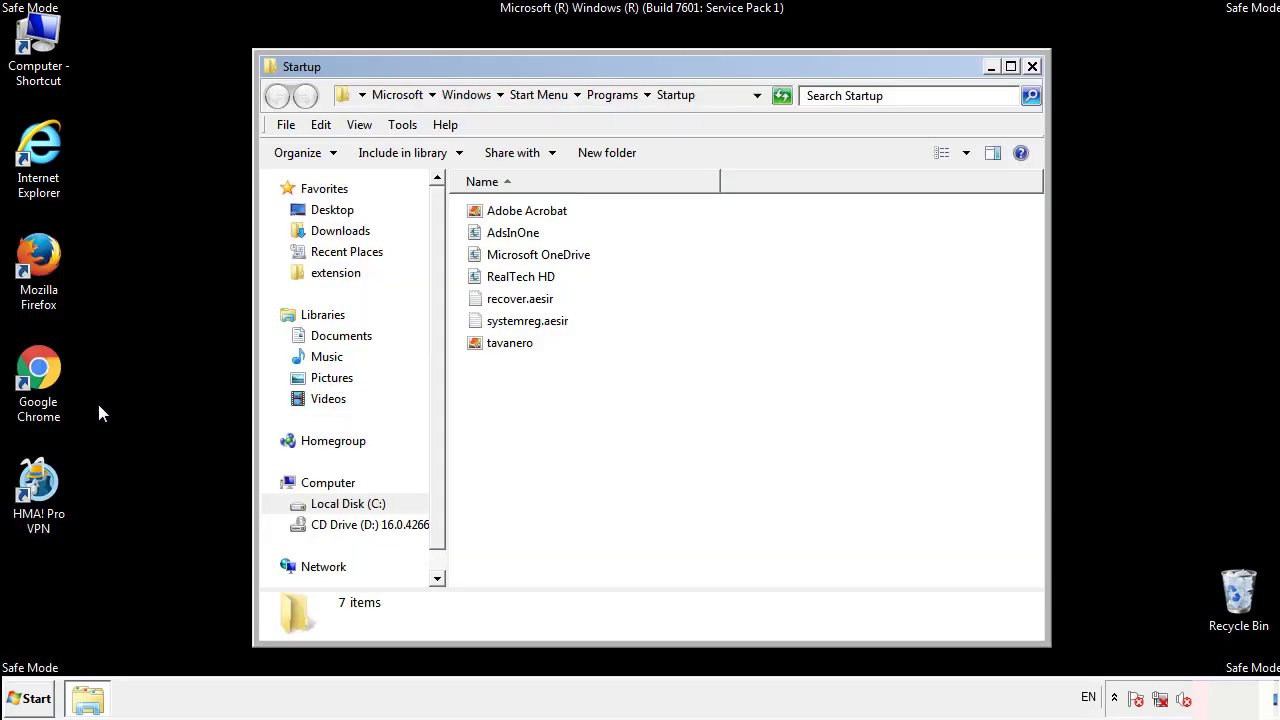
Step: Delete AdsInOne, recover.aesir, systemreg.aesir and tavanero to the Recycle Bin, then close the folder
left_click(521, 238)
left_click(530, 299, "ctrl")
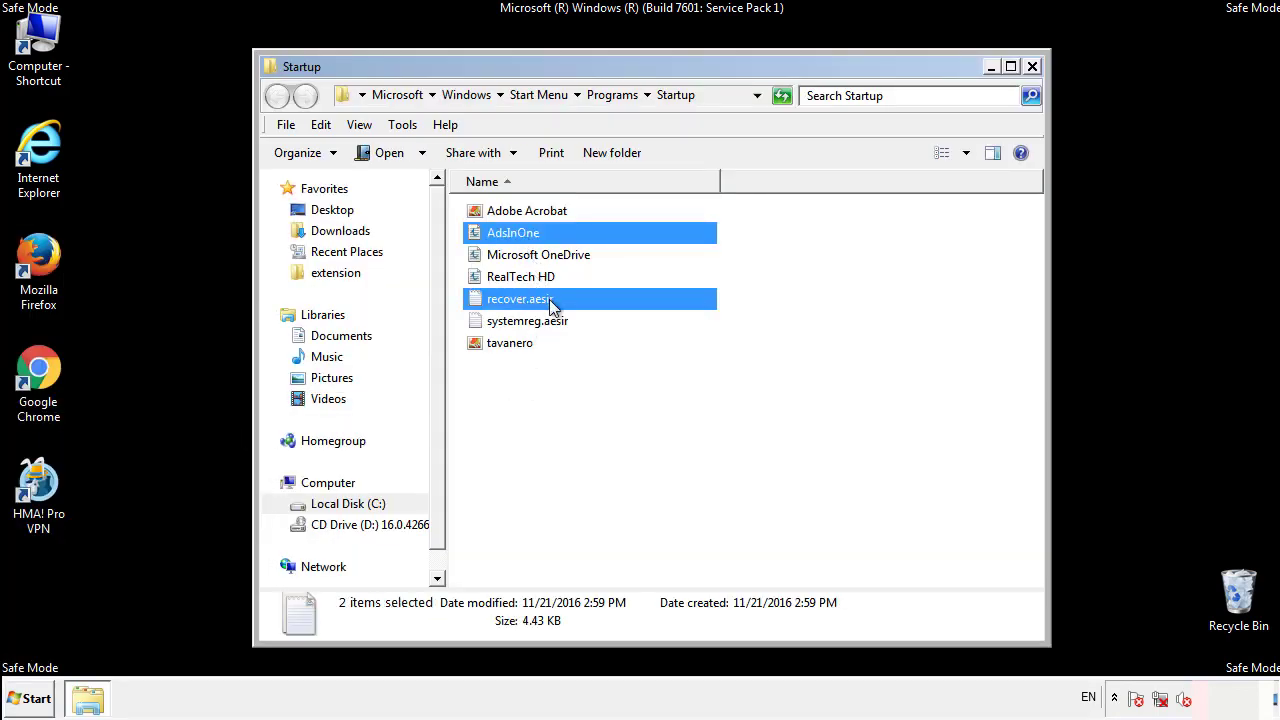
left_click(524, 324, "ctrl")
left_click(511, 344, "ctrl")
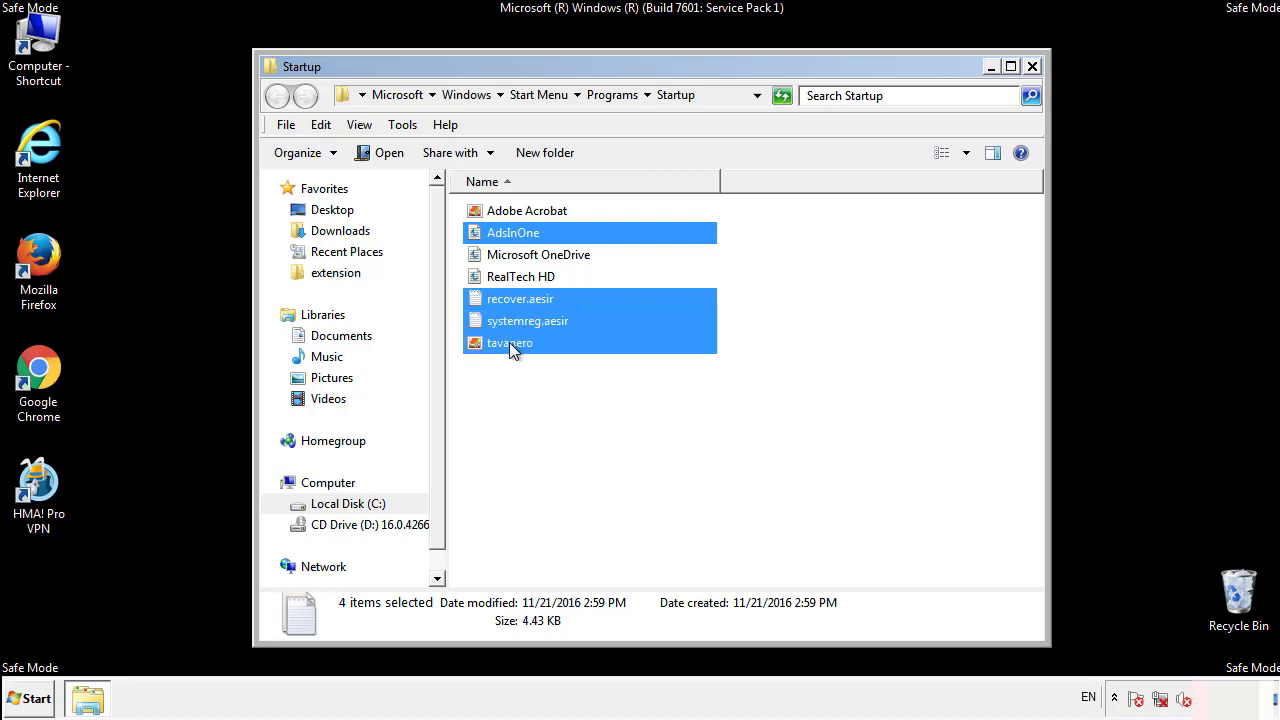
right_click(506, 344)
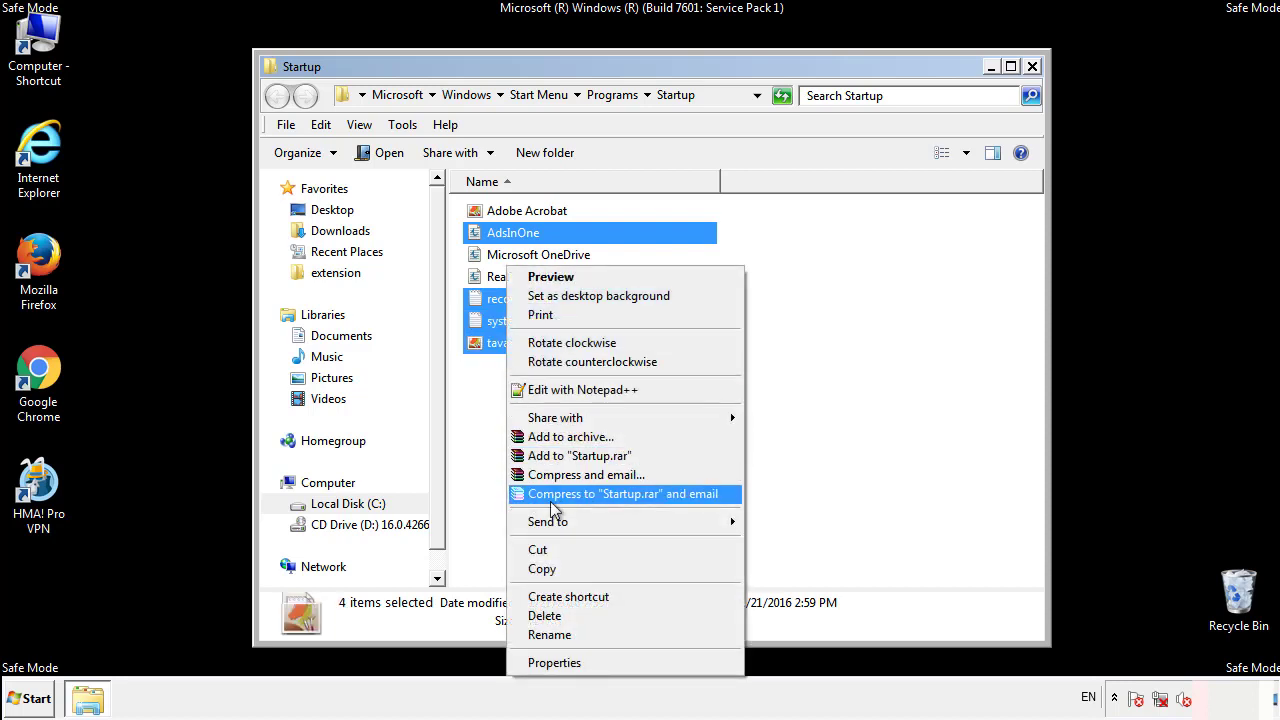
left_click(540, 615)
left_click(704, 369)
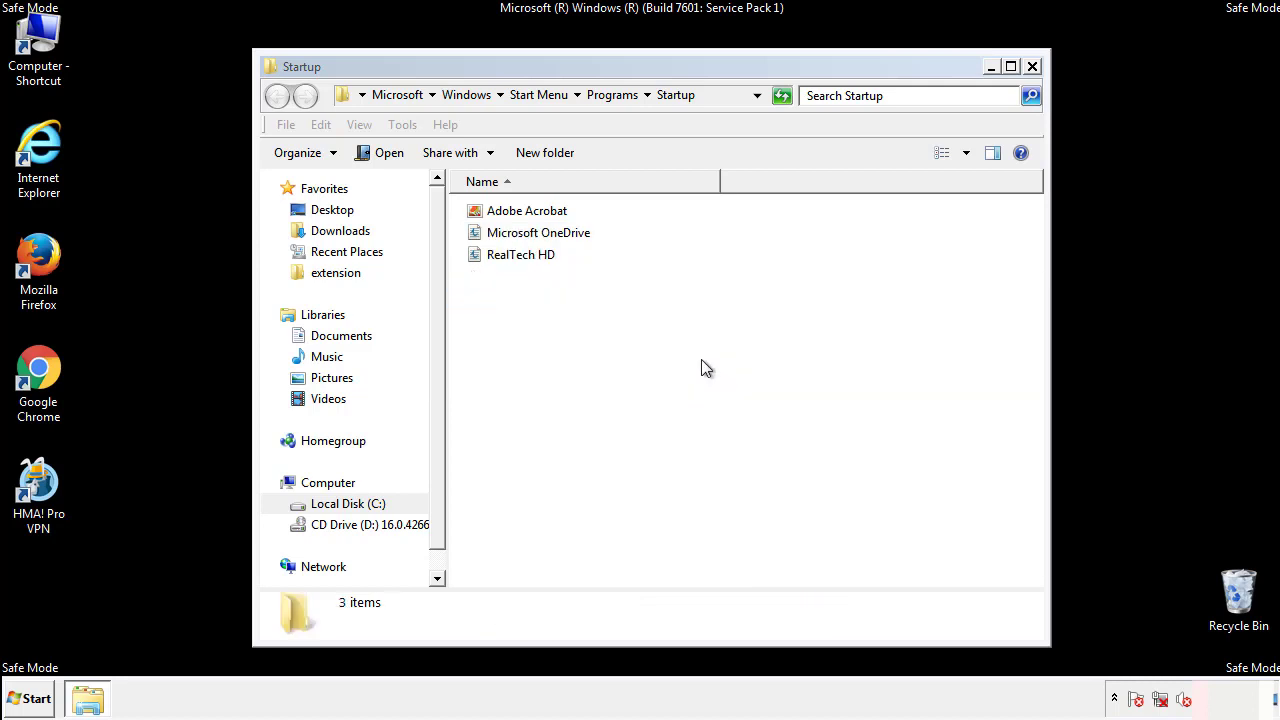
left_click(1032, 67)
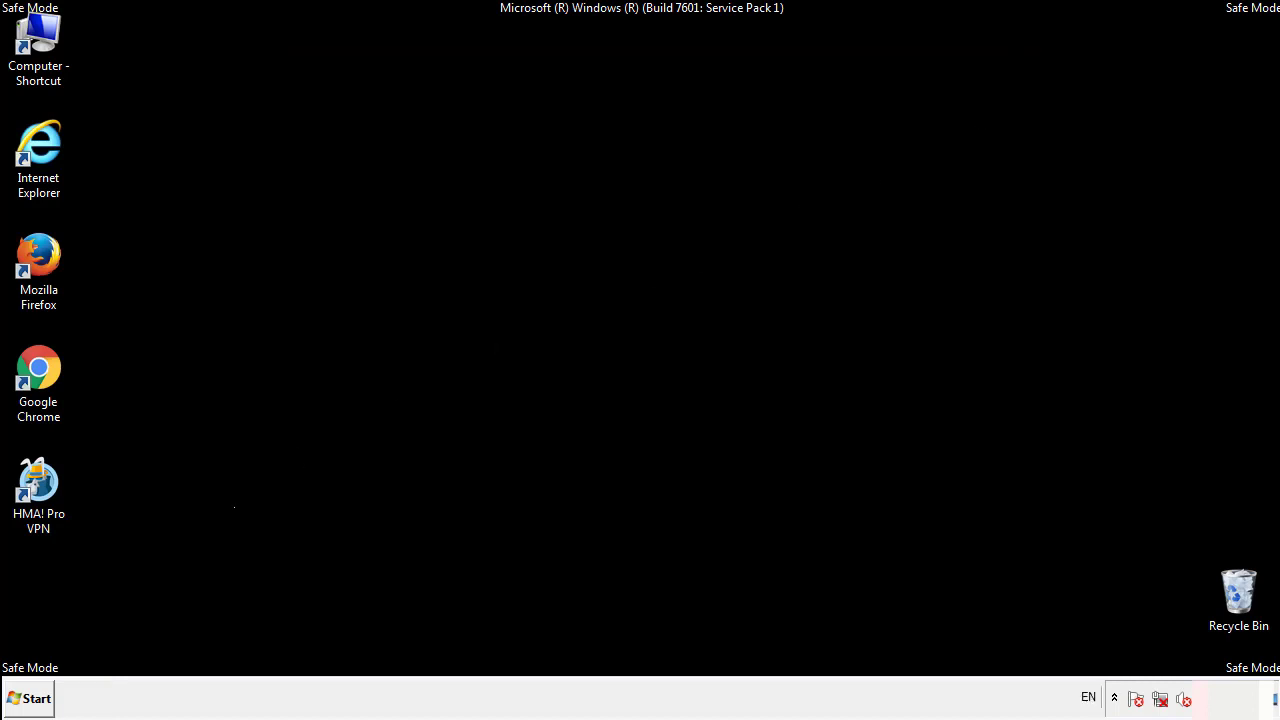
Step: Launch Registry Editor by searching for regedit
left_click(31, 700)
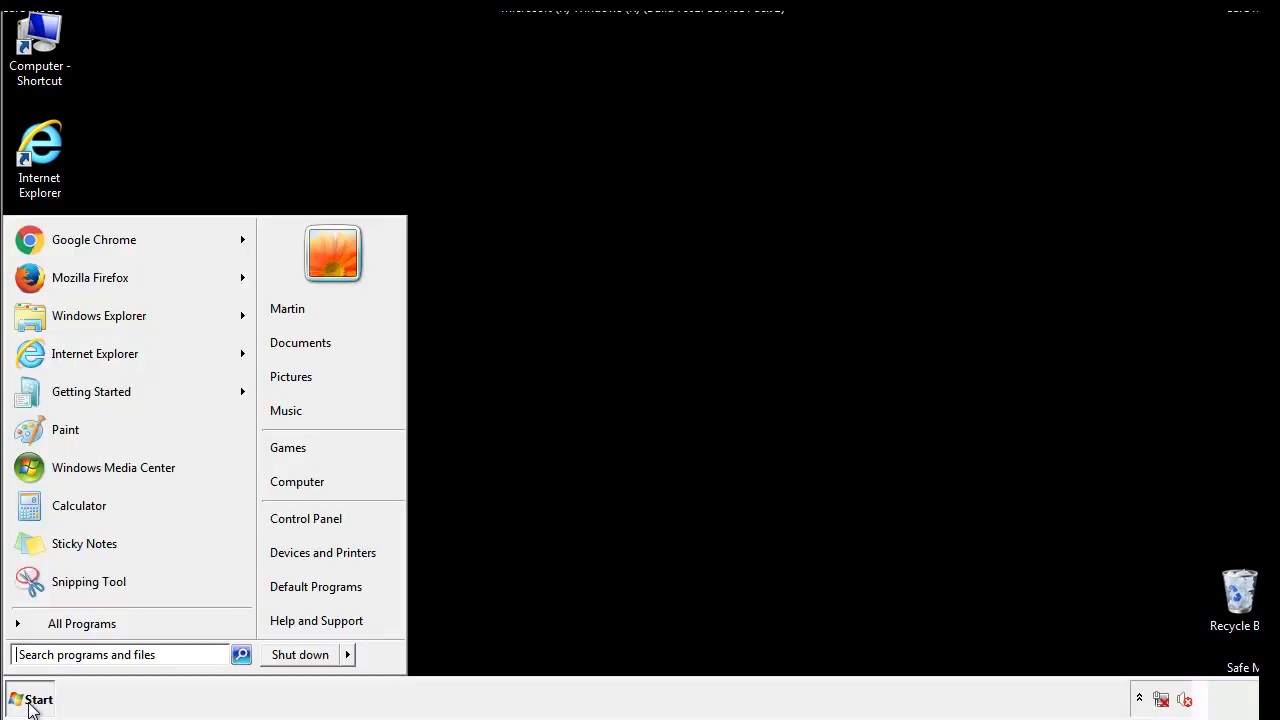
left_click(91, 656)
type("regedit")
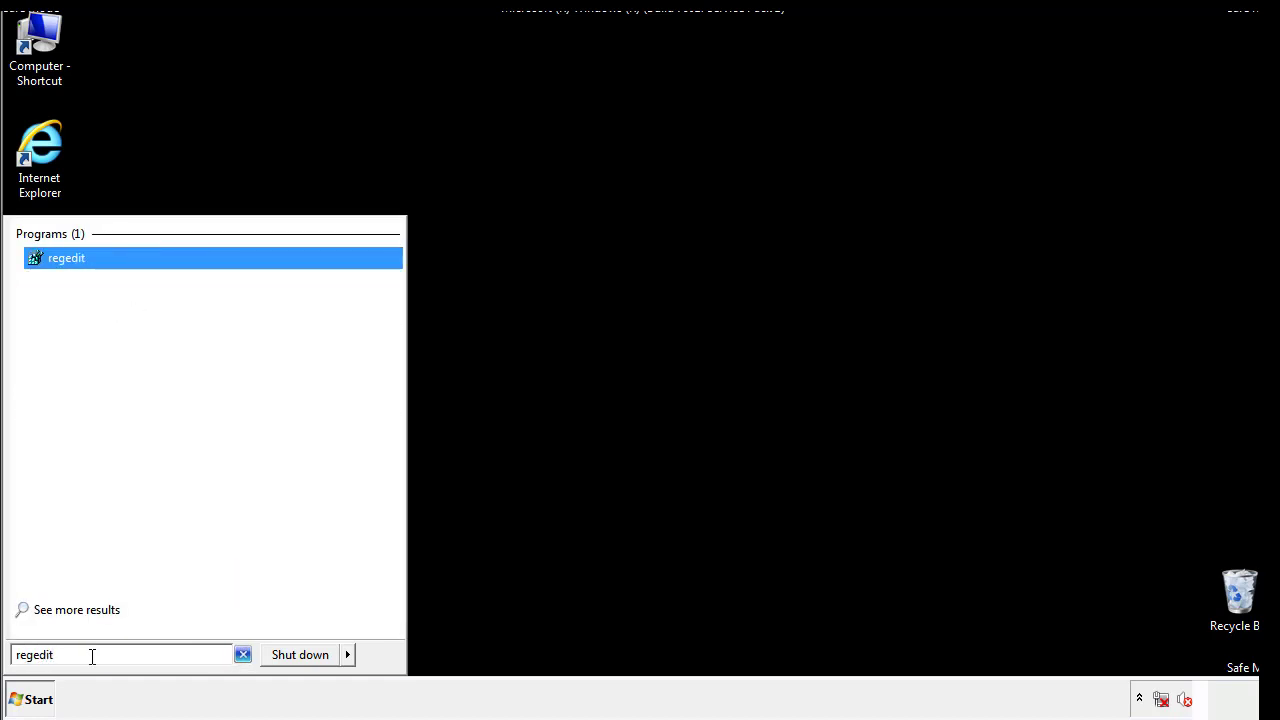
key("Return")
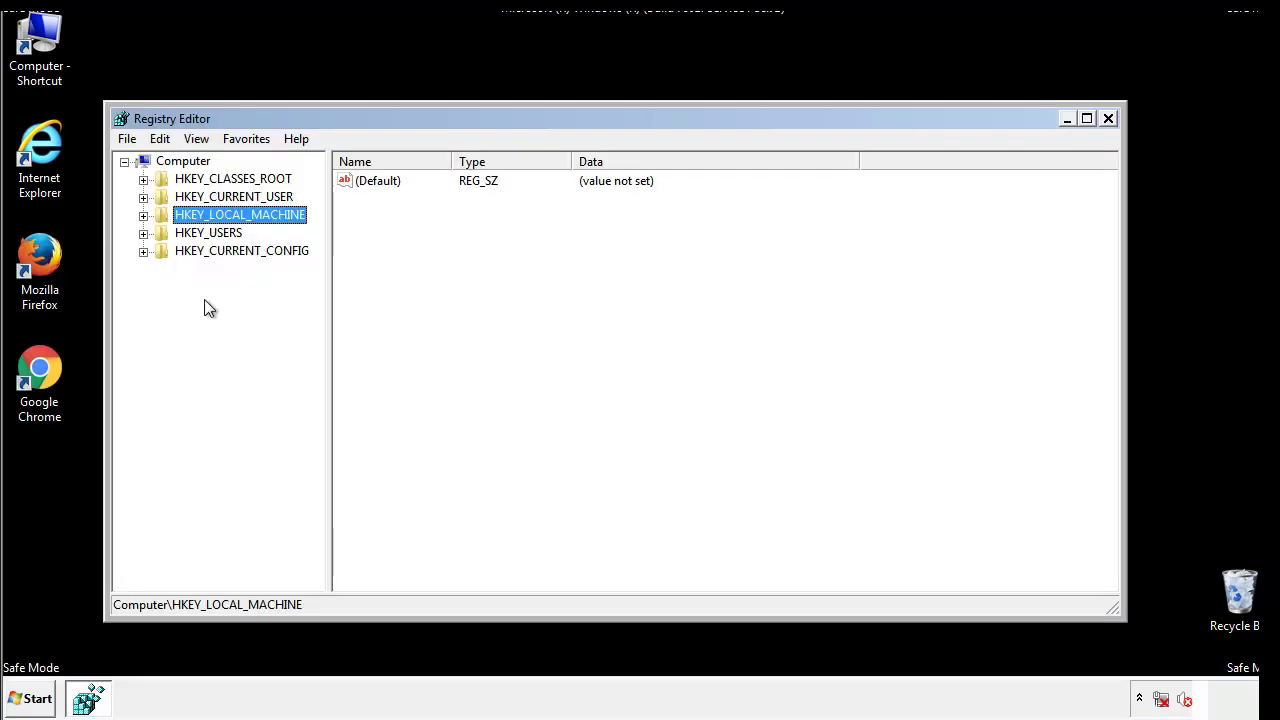
Step: Navigate HKEY_LOCAL_MACHINE\SOFTWARE\Microsoft\Windows\CurrentVersion\Run, listing tappi.loc and VMware User Process
left_click(143, 215)
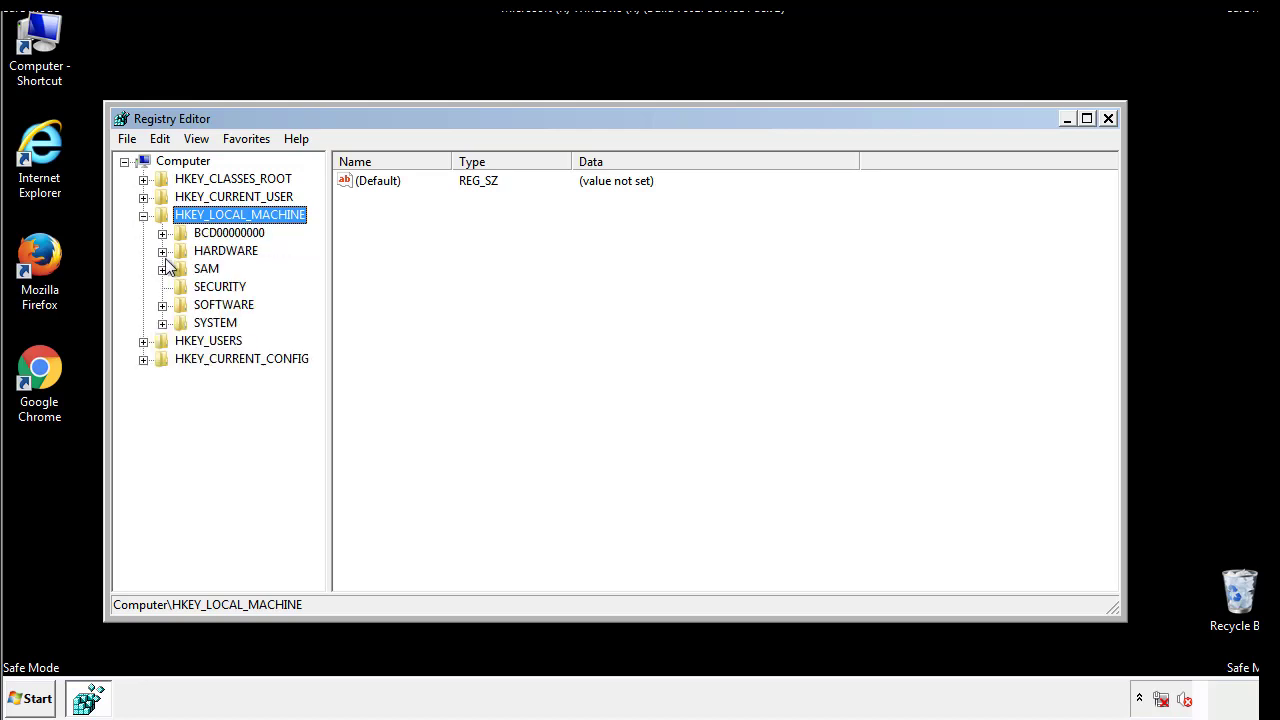
left_click(162, 306)
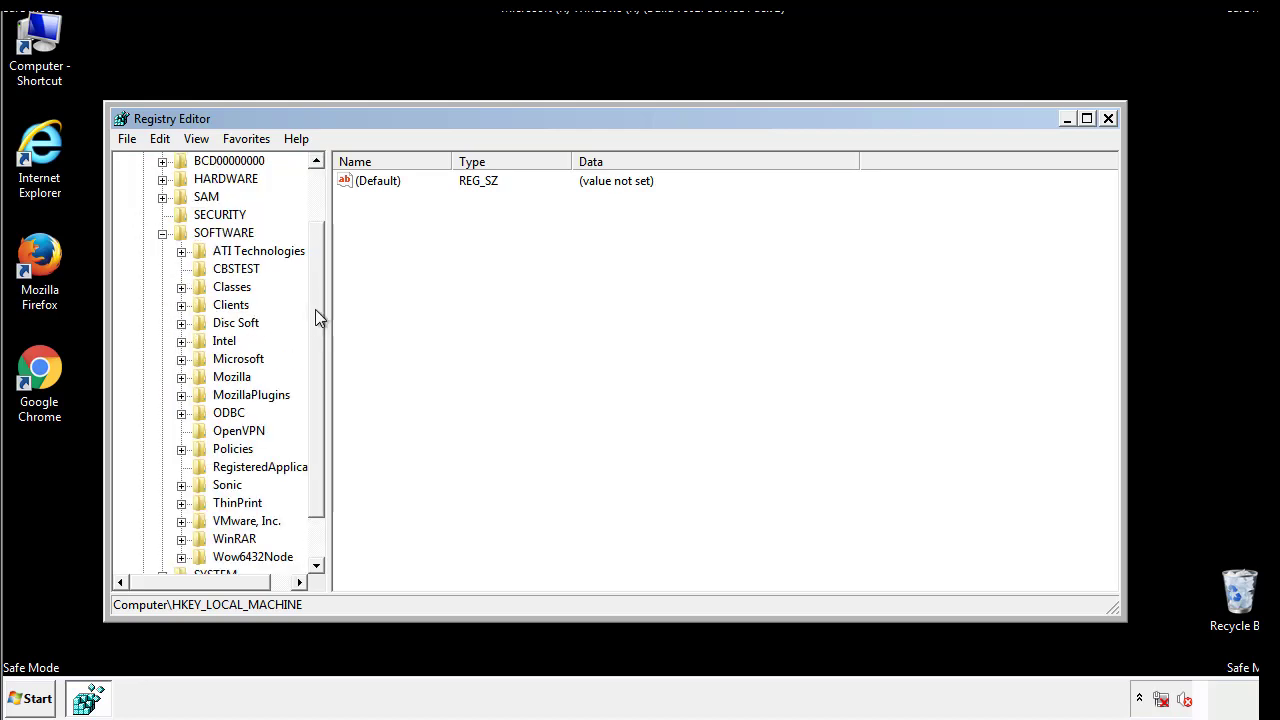
left_click_drag(315, 295, 317, 331)
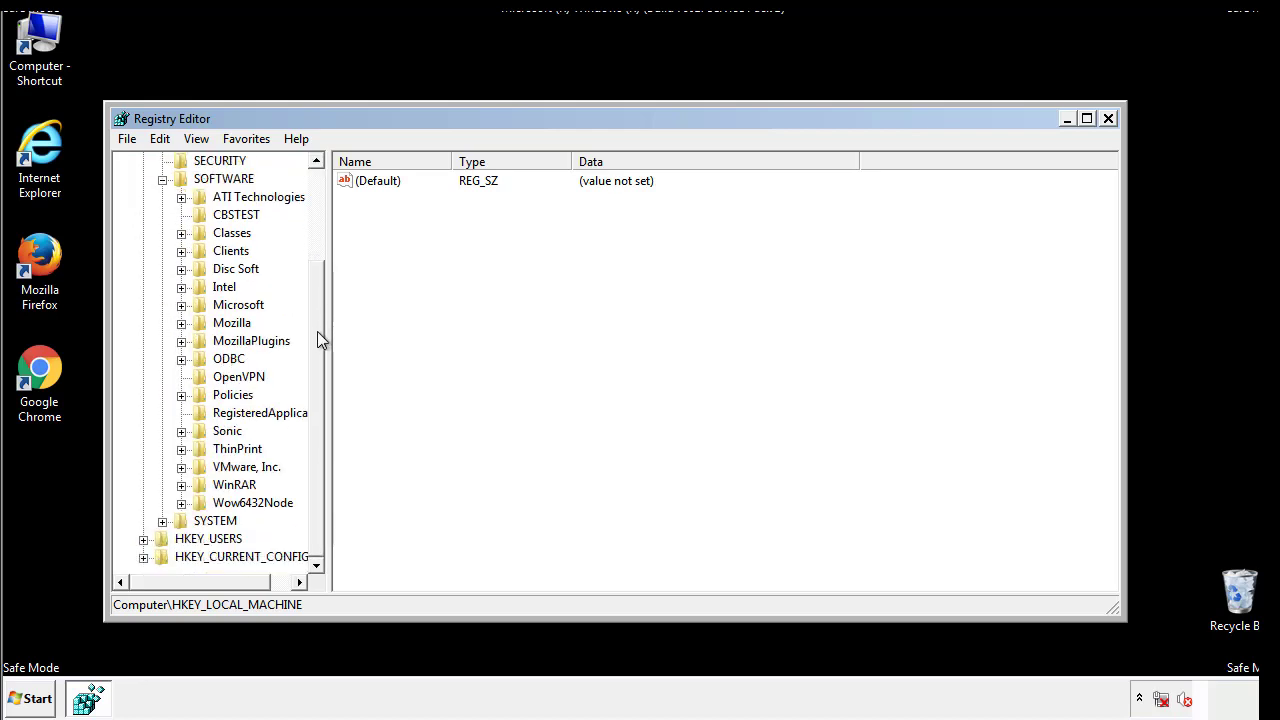
left_click(181, 305)
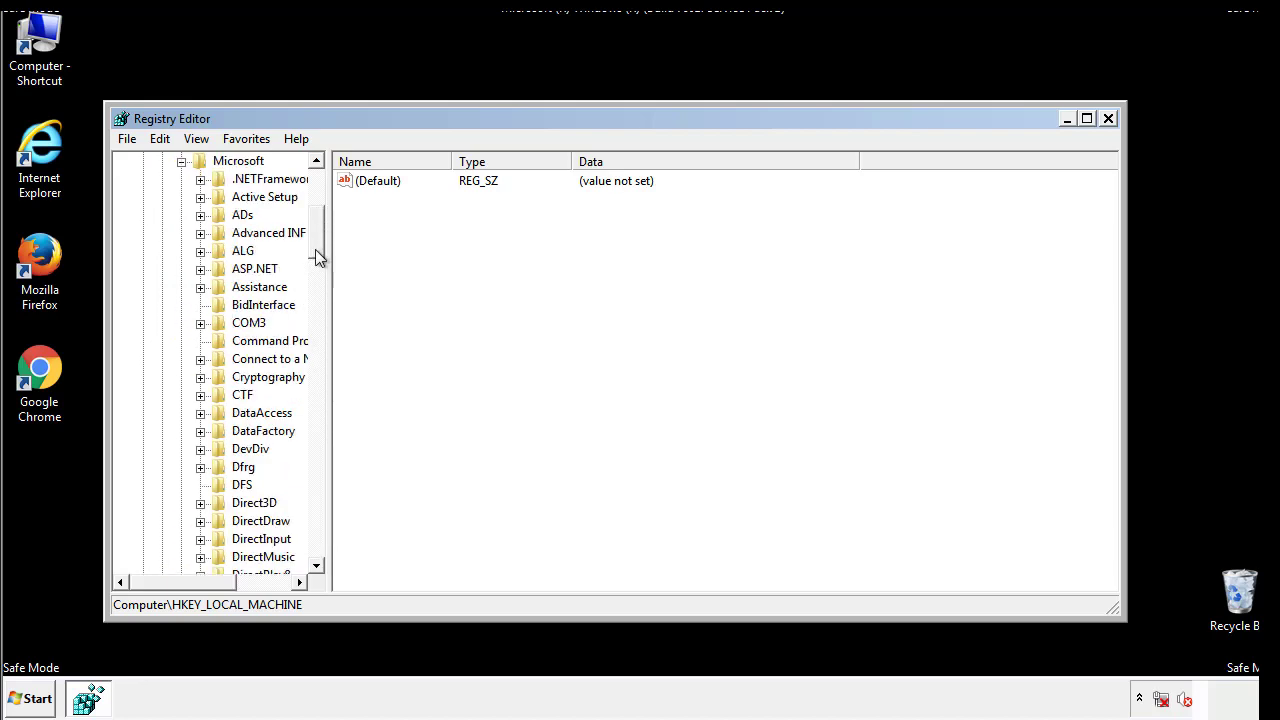
left_click_drag(315, 250, 319, 505)
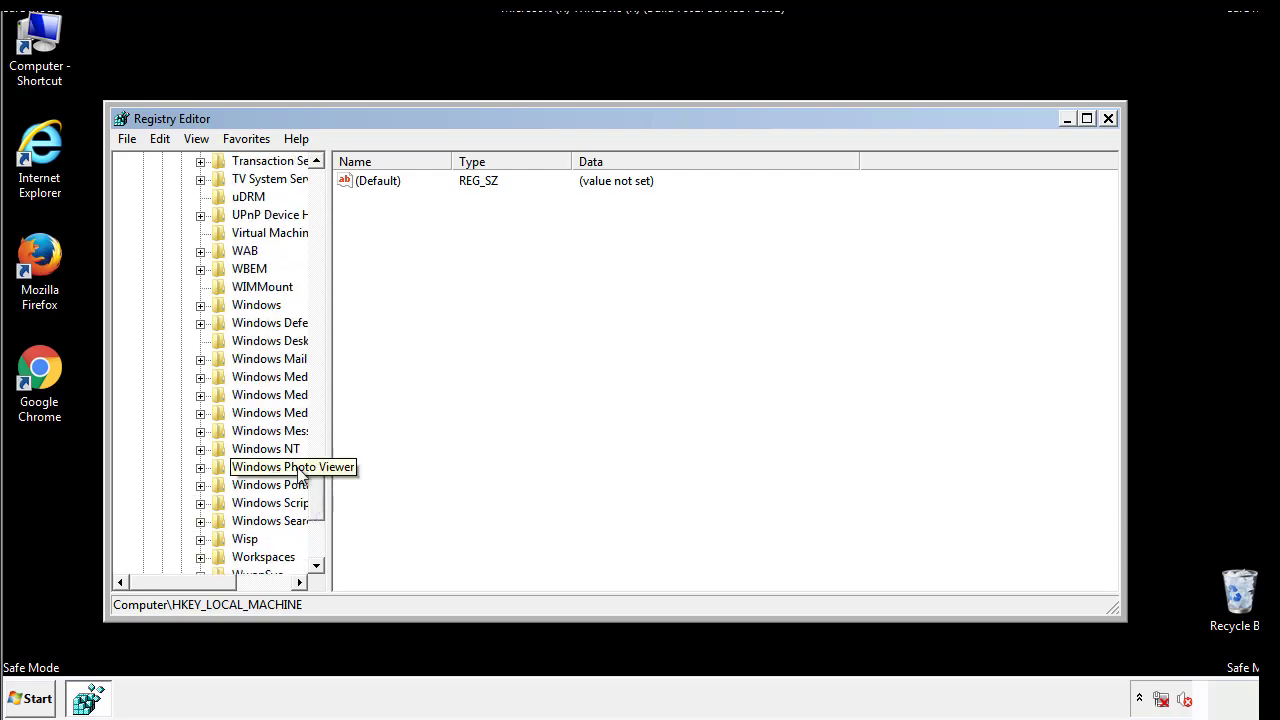
left_click(201, 306)
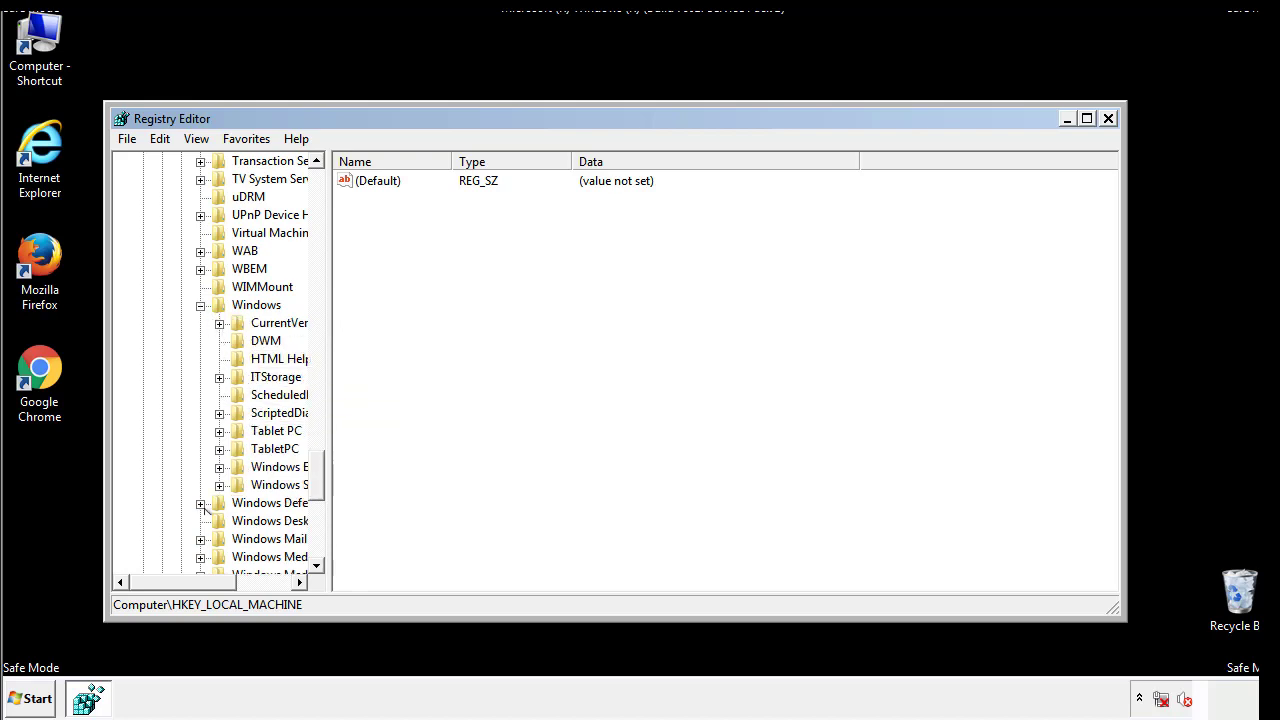
left_click_drag(175, 582, 205, 587)
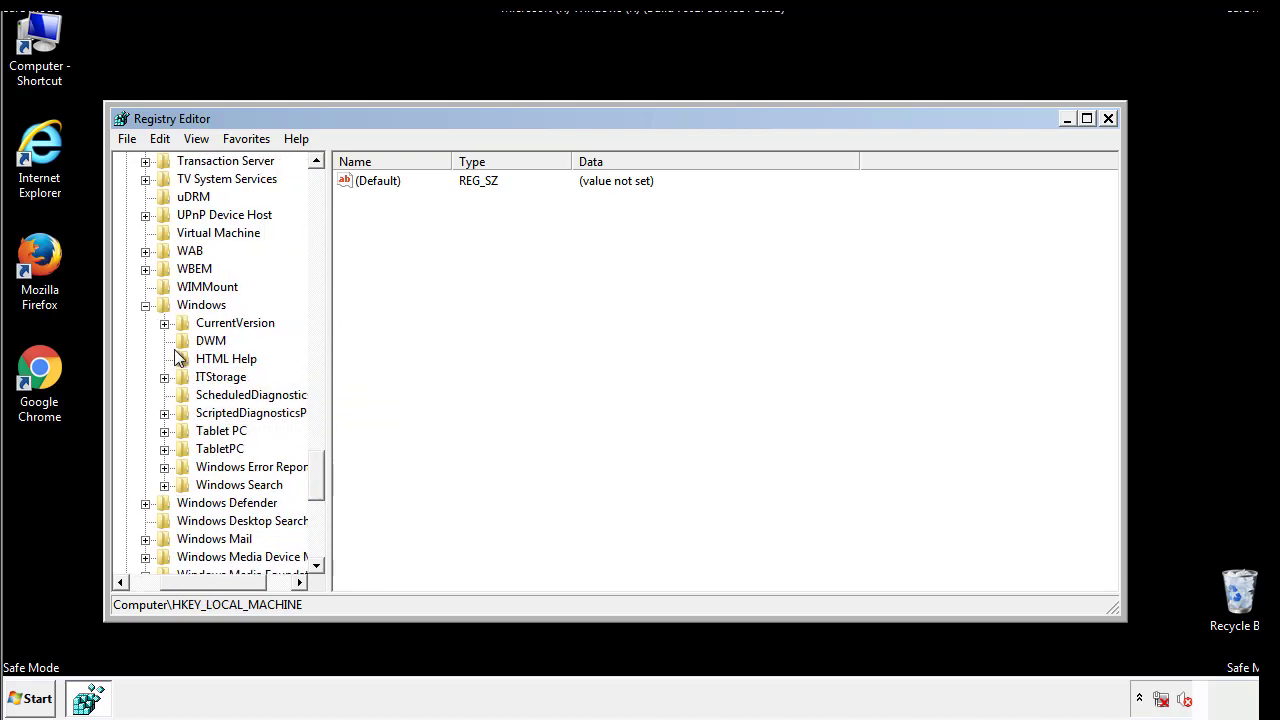
left_click(165, 324)
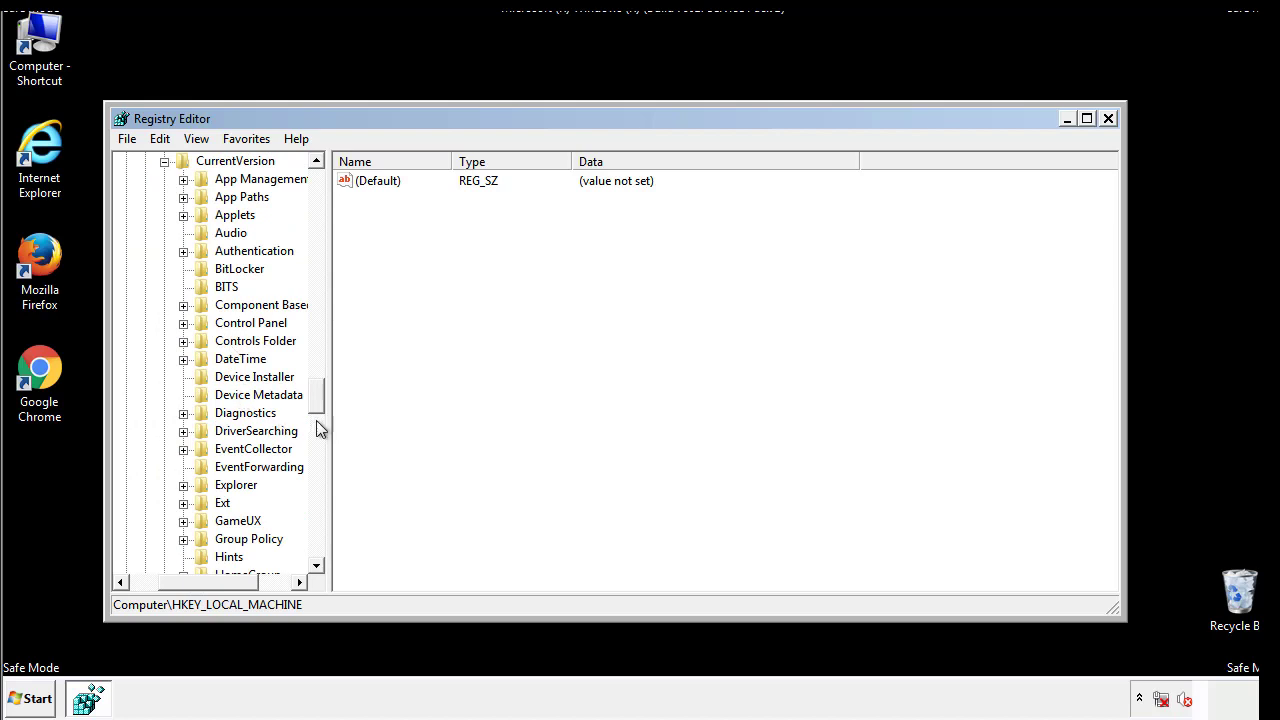
left_click_drag(317, 394, 317, 458)
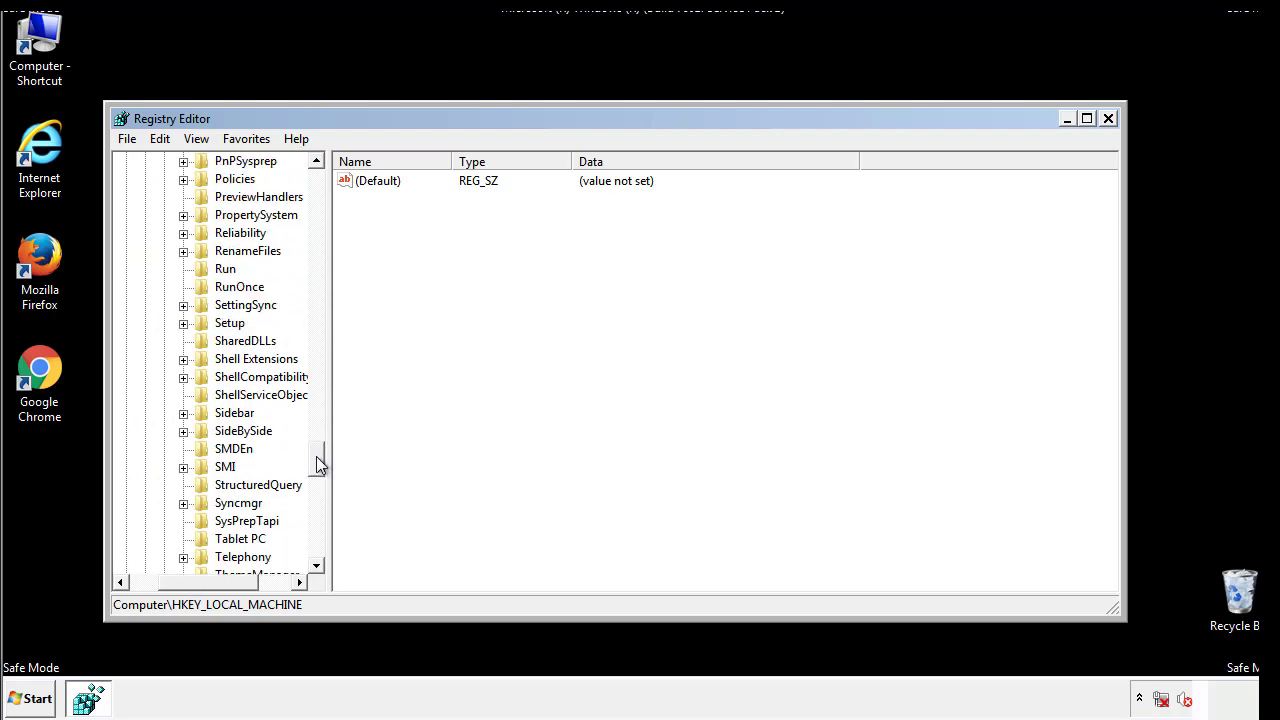
left_click(222, 270)
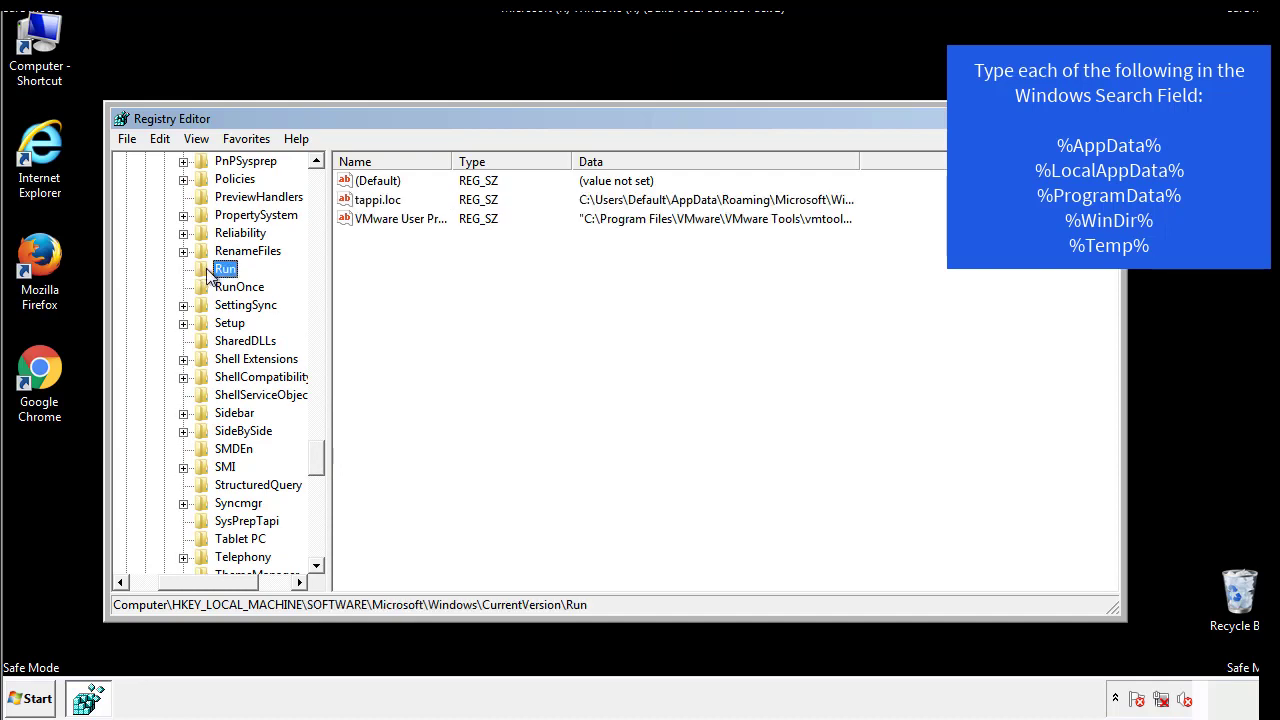
left_click(376, 200)
right_click(370, 201)
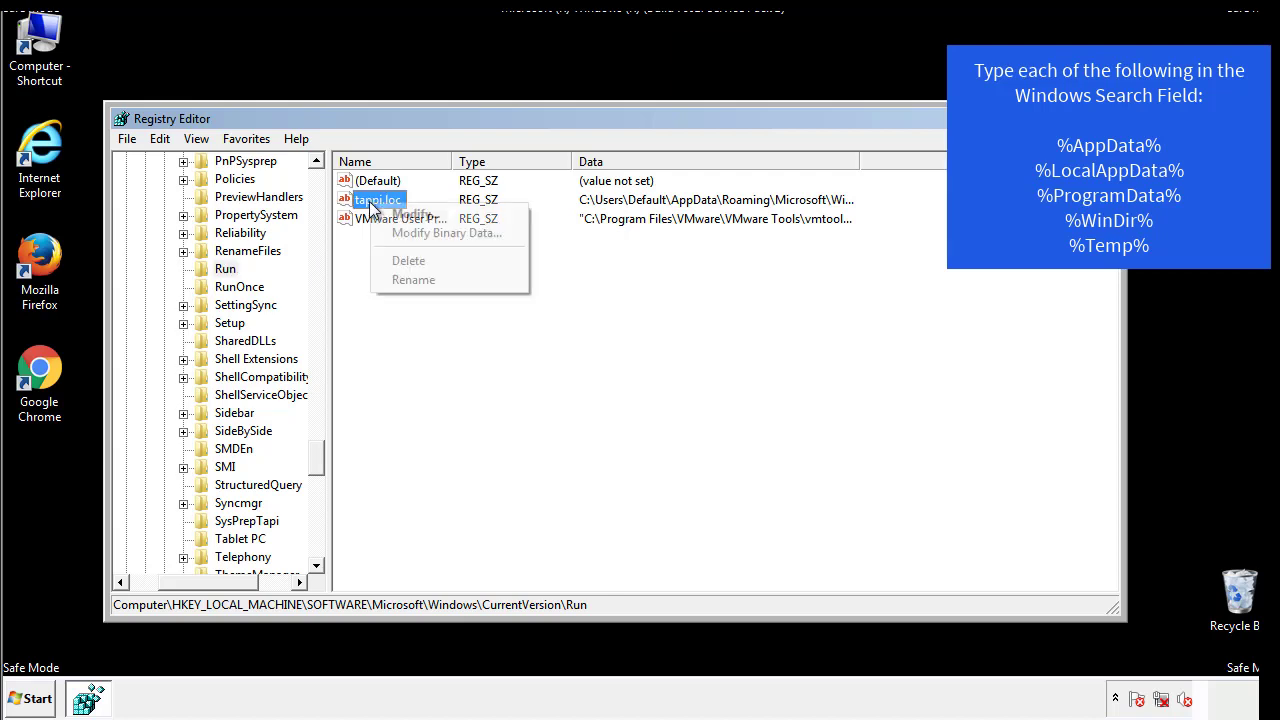
left_click(401, 259)
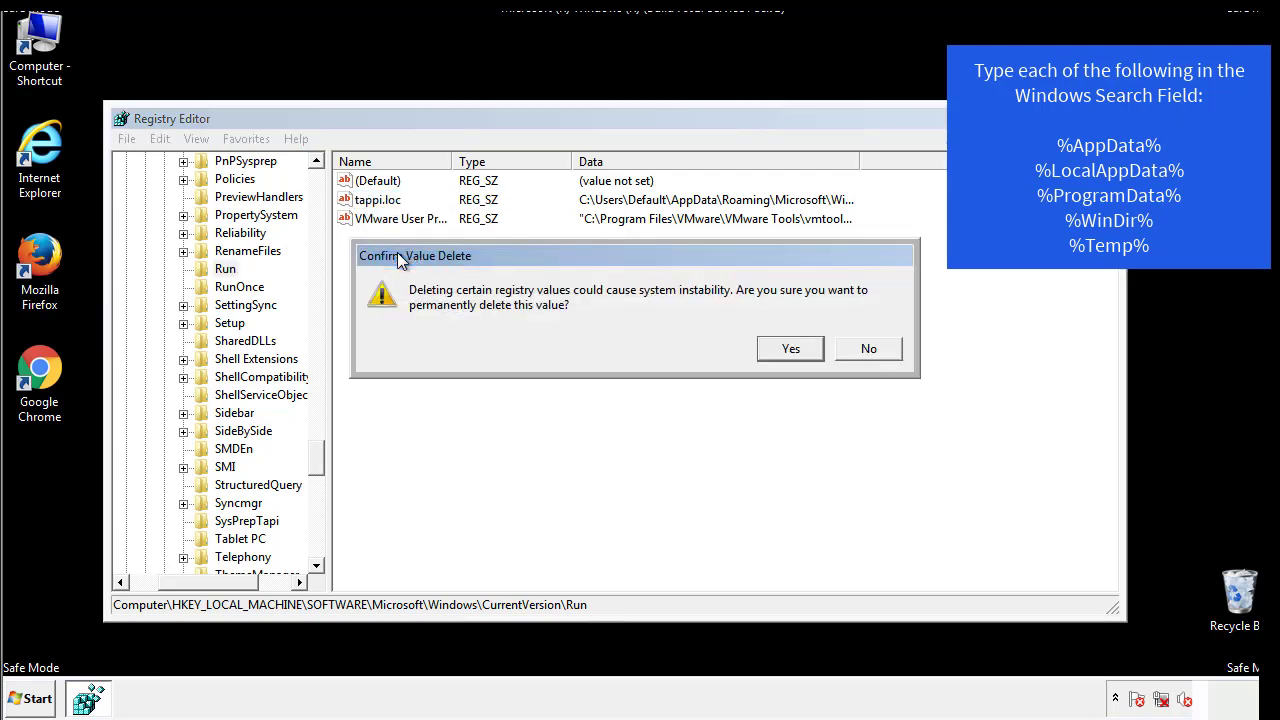
left_click(785, 348)
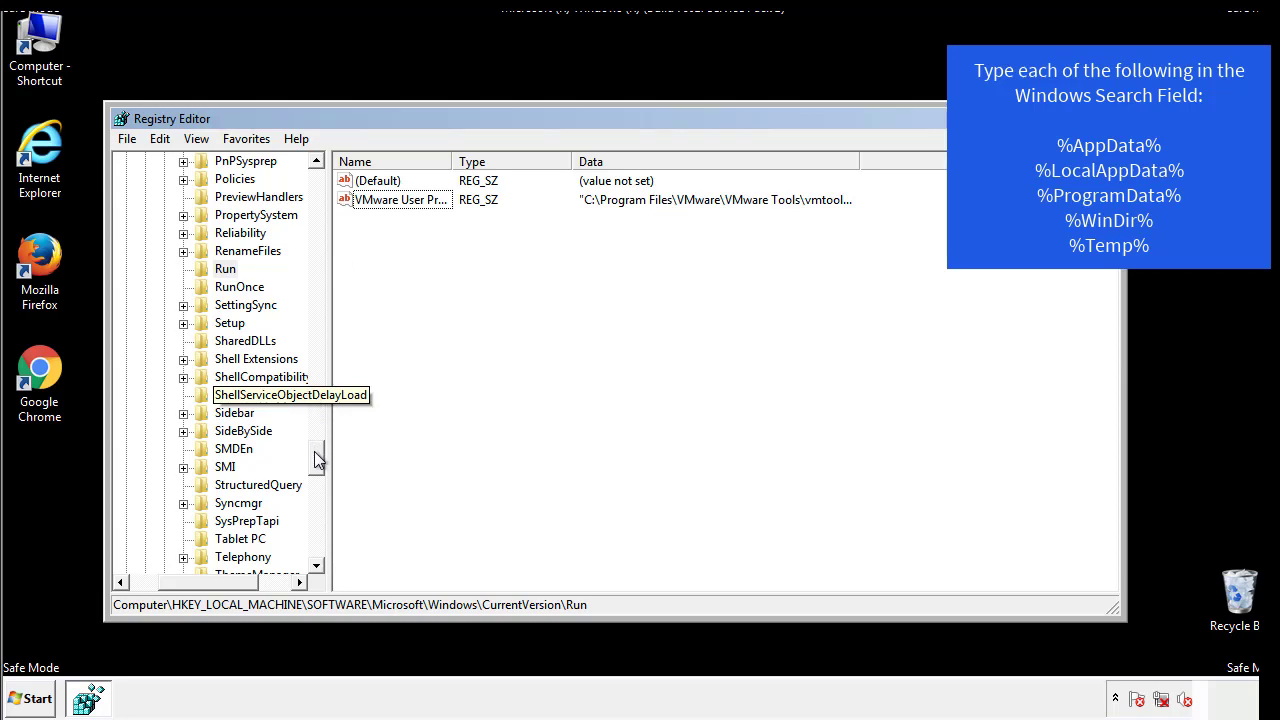
left_click_drag(317, 457, 314, 550)
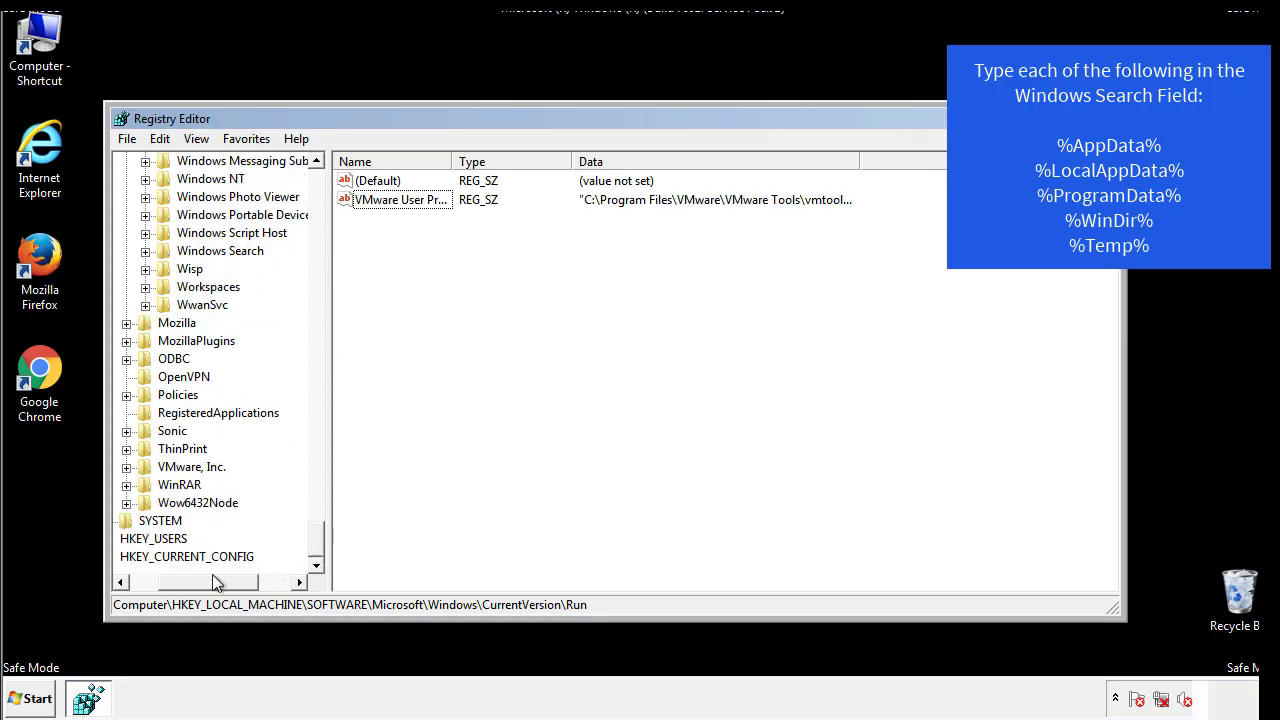
left_click_drag(212, 576, 173, 586)
left_click_drag(317, 535, 330, 190)
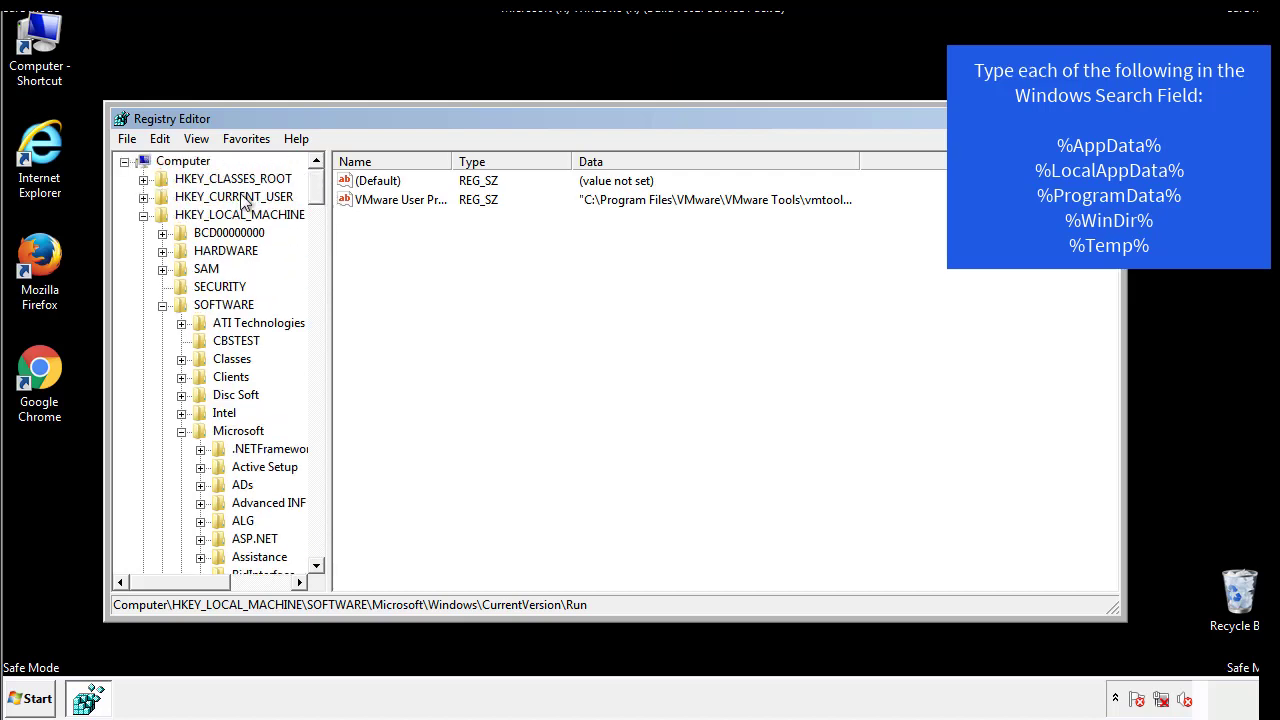
Step: Collapse HKEY_LOCAL_MACHINE and open HKEY_CURRENT_USER\Software\Microsoft\Windows\CurrentVersion\Run with its DAEMON Tools Lite entry
left_click(143, 215)
left_click(143, 197)
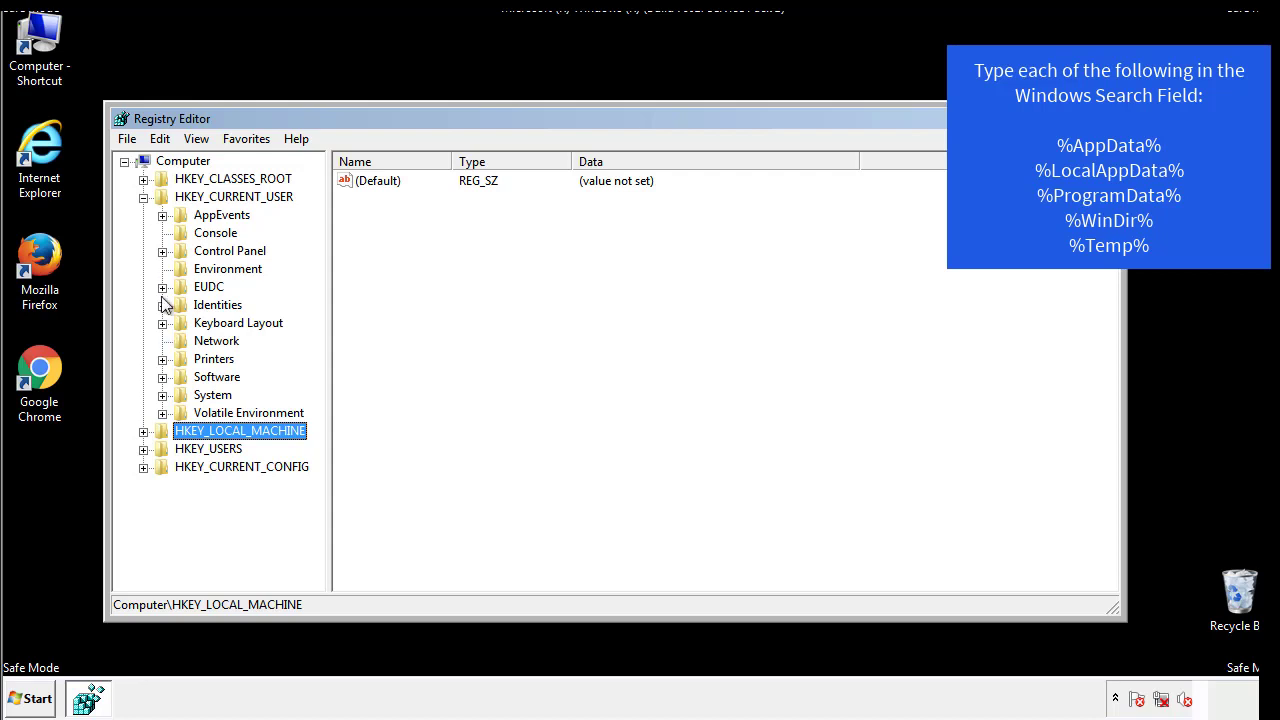
left_click(162, 377)
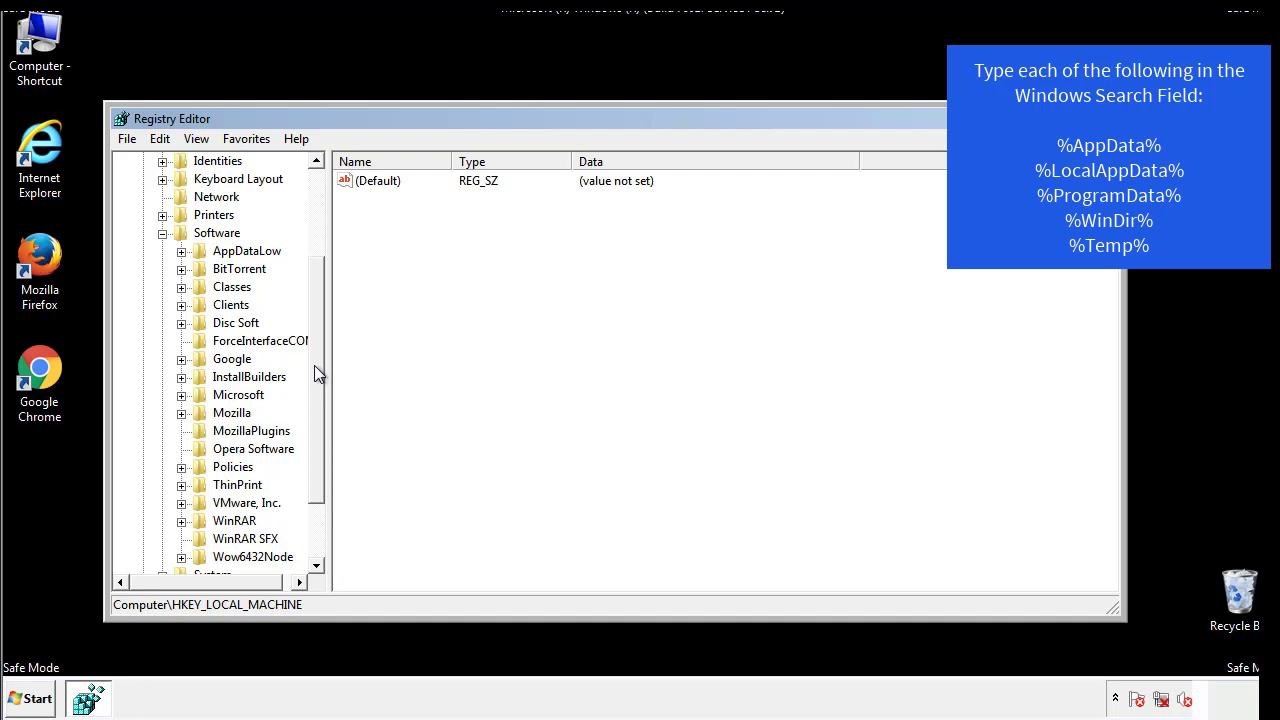
left_click_drag(314, 365, 315, 385)
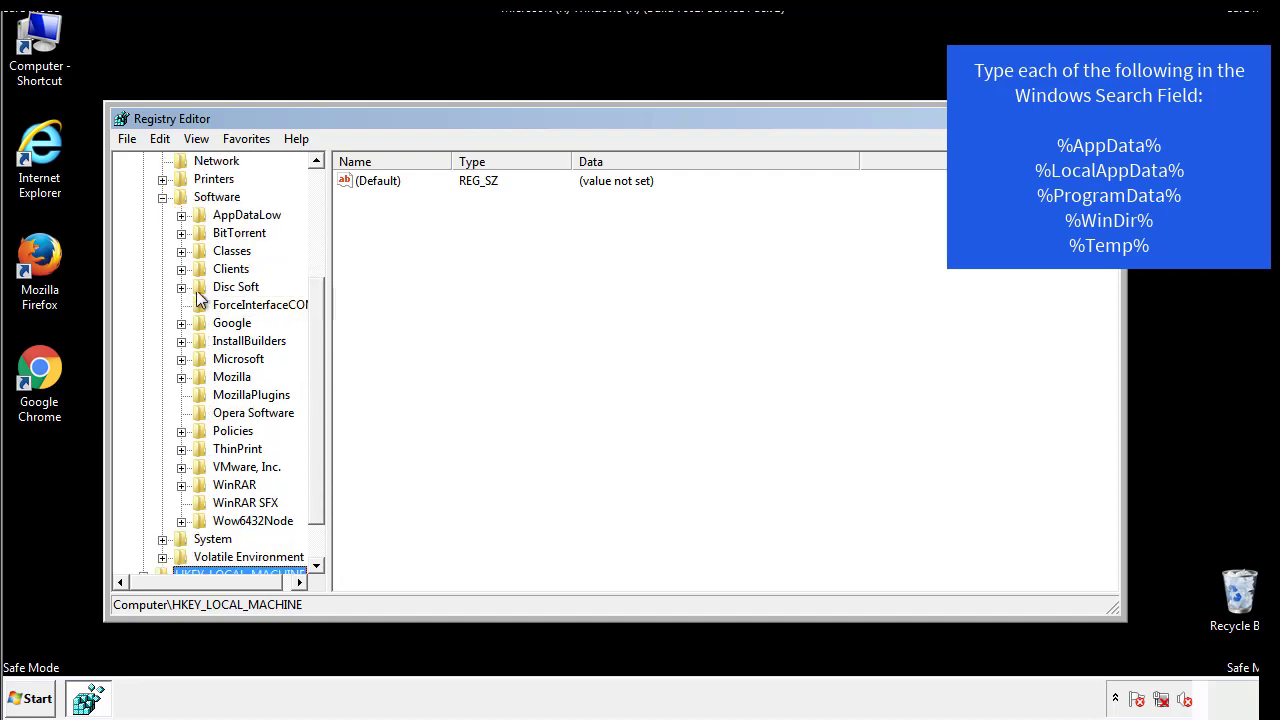
left_click(181, 359)
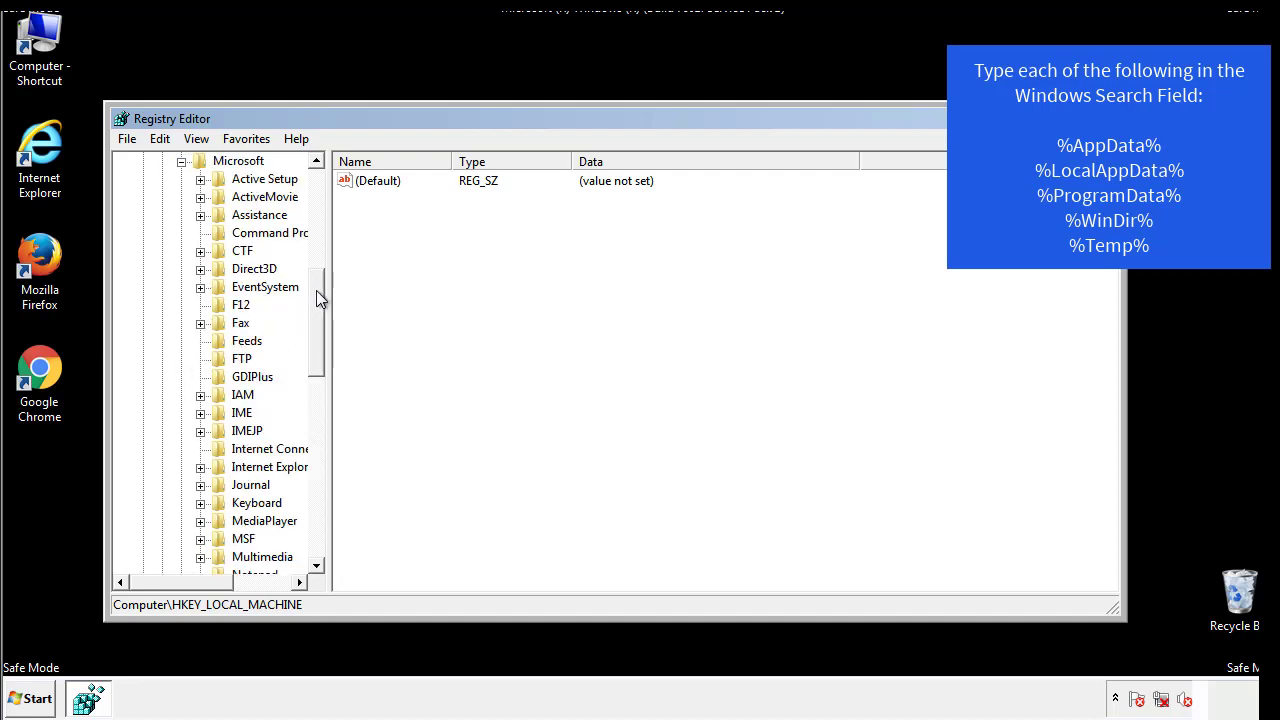
left_click_drag(316, 290, 315, 416)
left_click(201, 341)
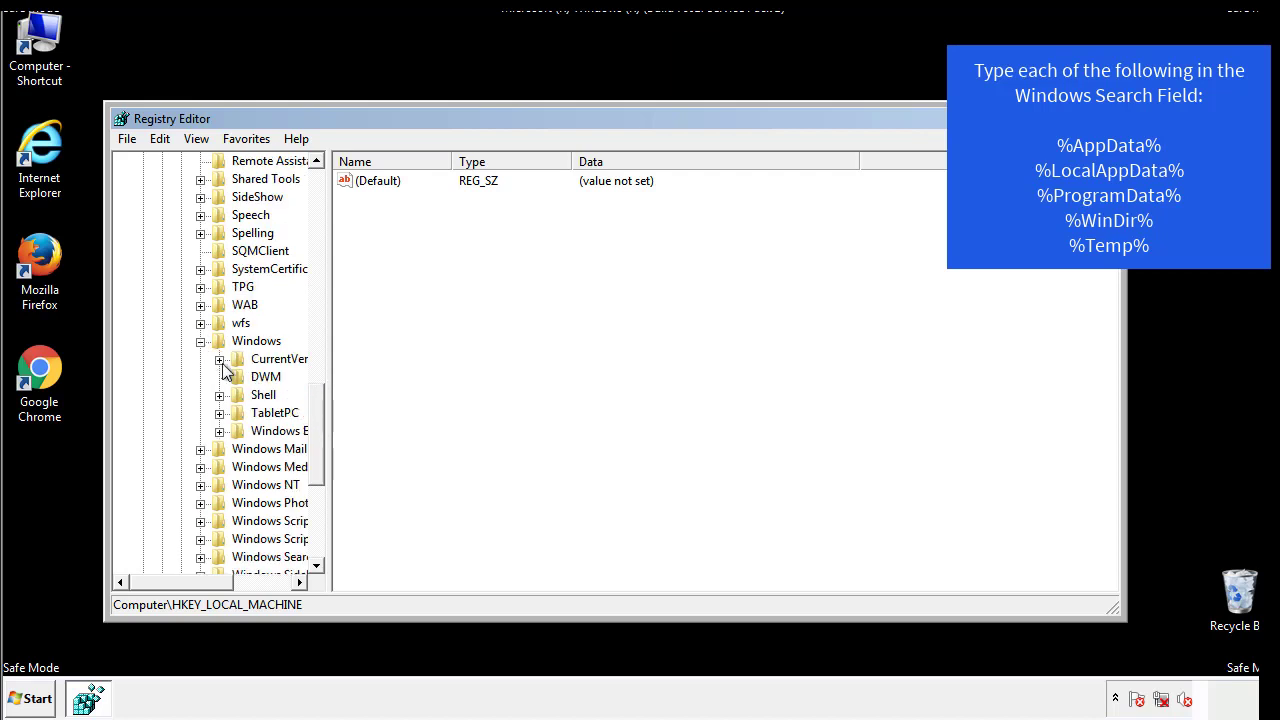
left_click(220, 360)
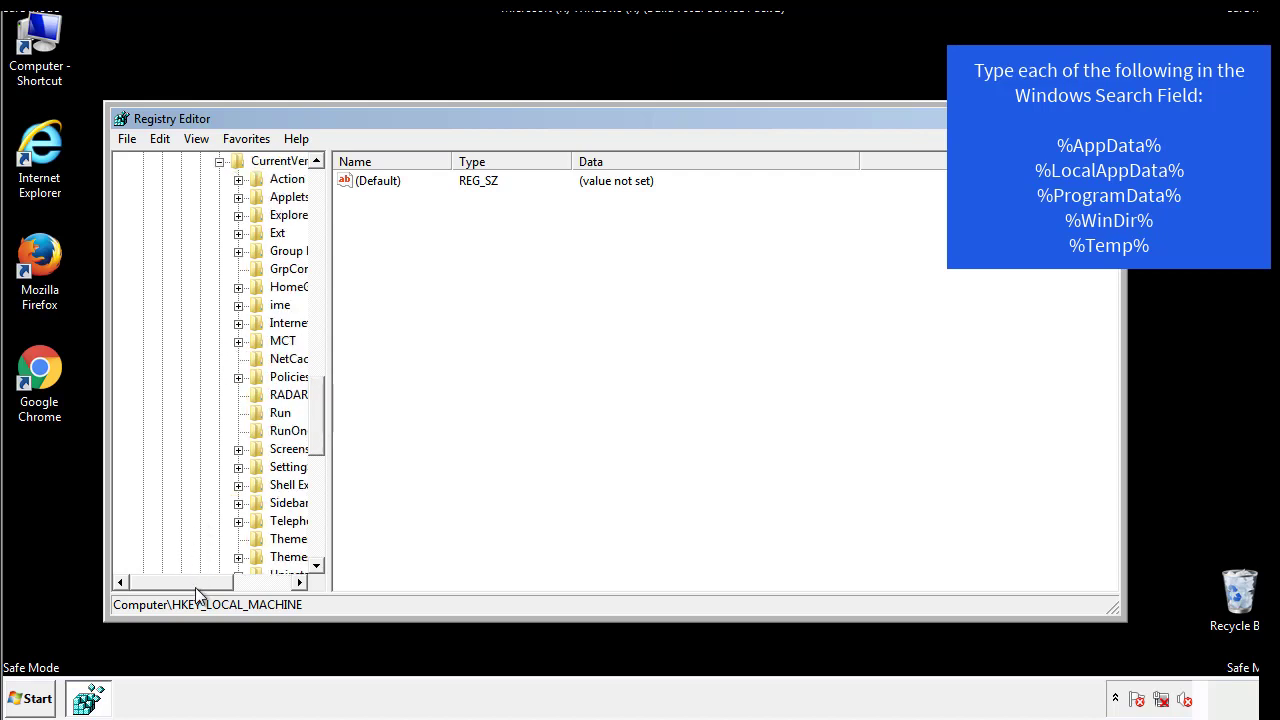
left_click_drag(195, 587, 227, 584)
left_click(220, 411)
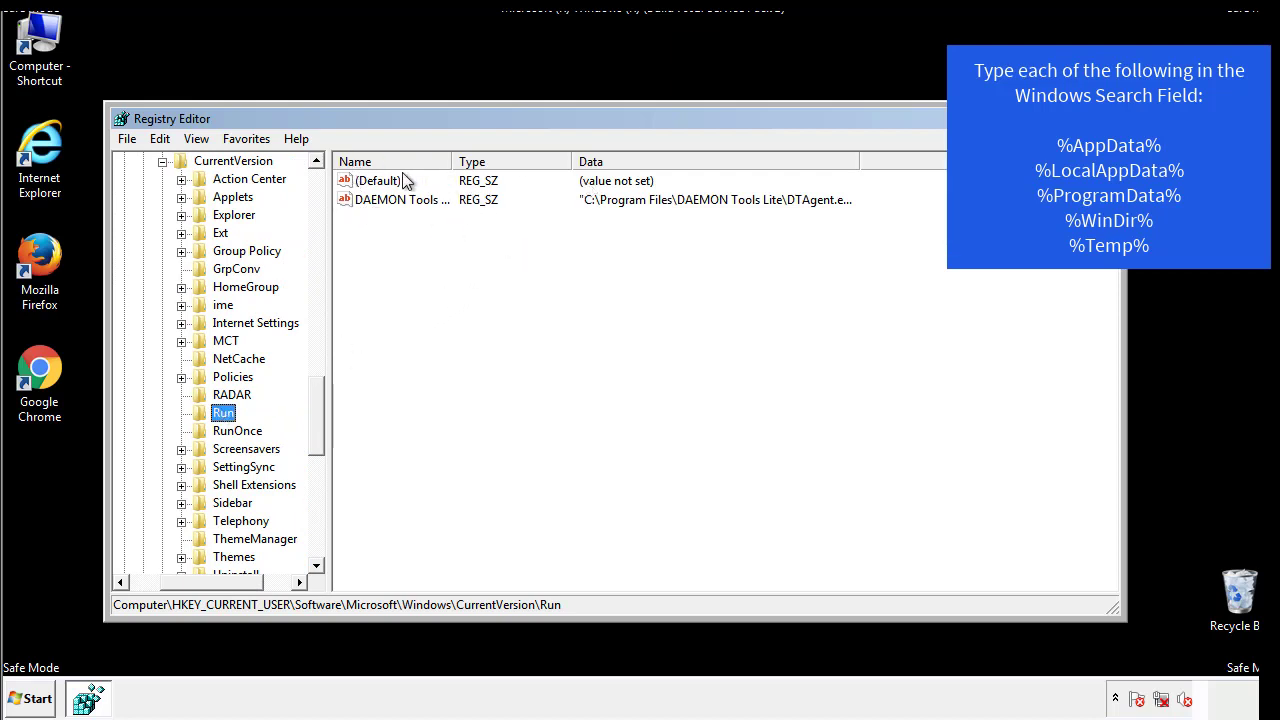
Step: Leave the DAEMON Tools entry in place and collapse the HKCU Software\Microsoft\Windows branch
left_click(476, 231)
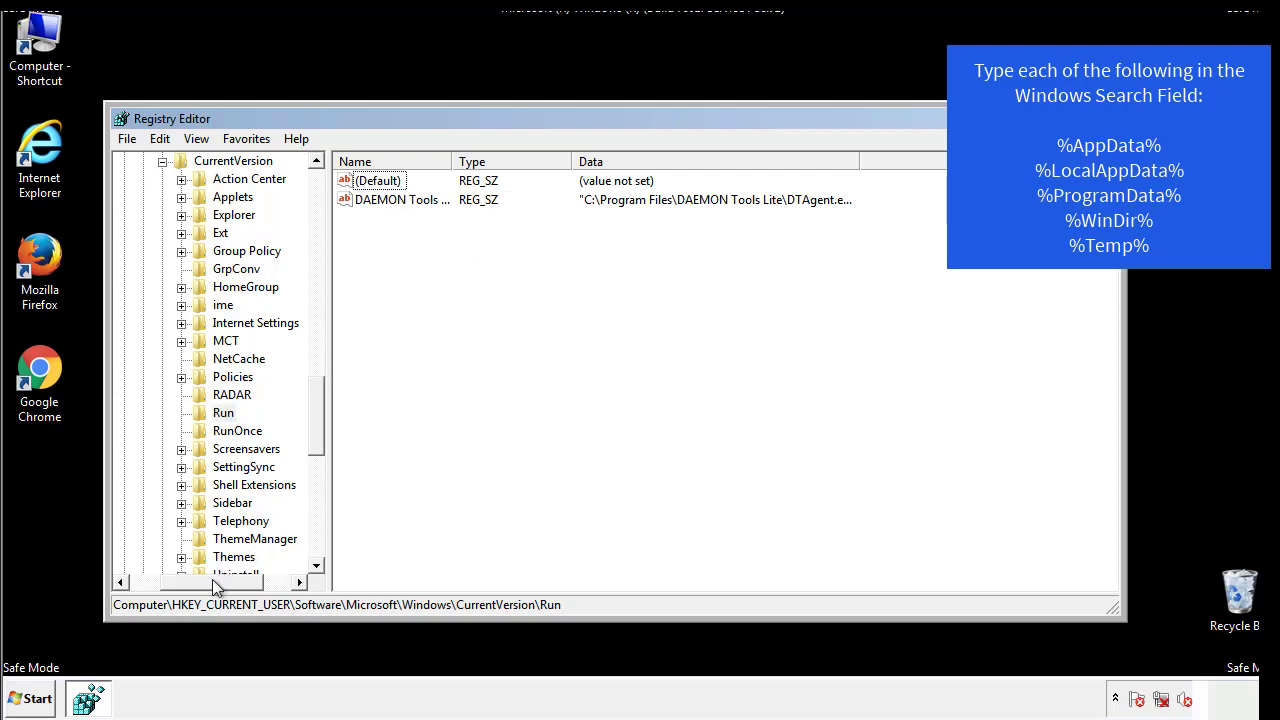
left_click_drag(212, 579, 186, 581)
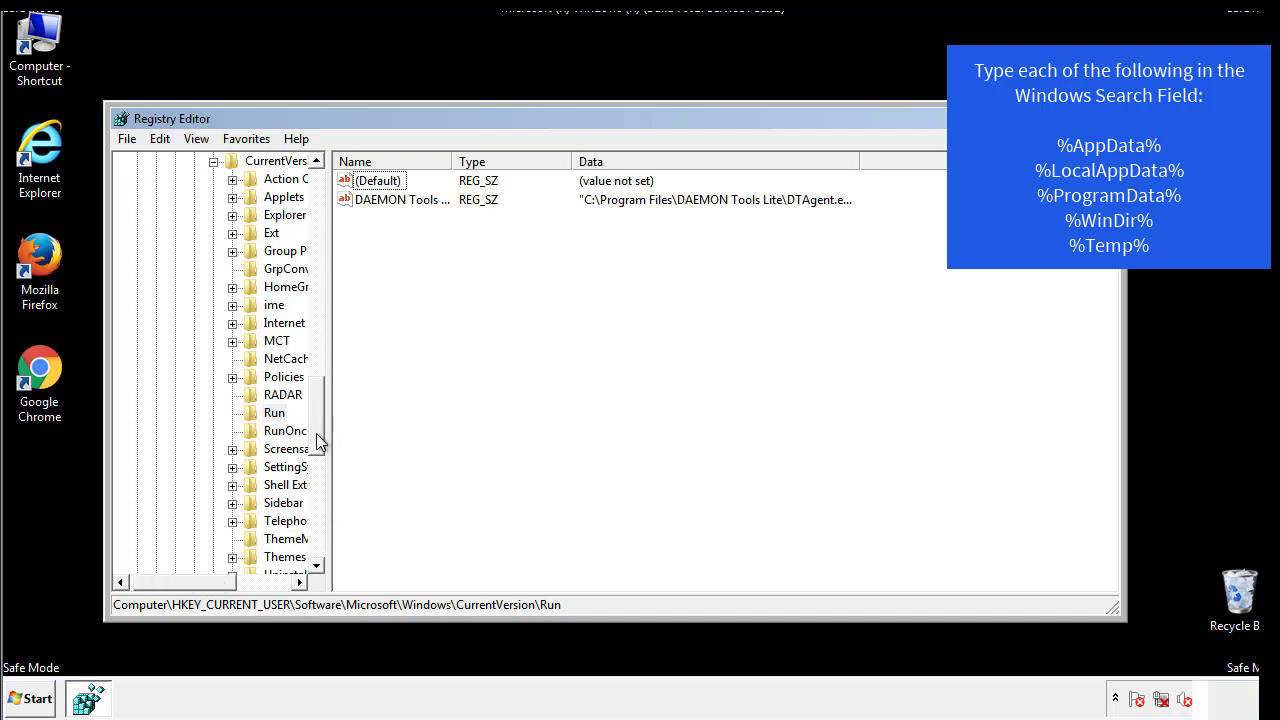
left_click_drag(319, 440, 319, 361)
left_click(196, 467)
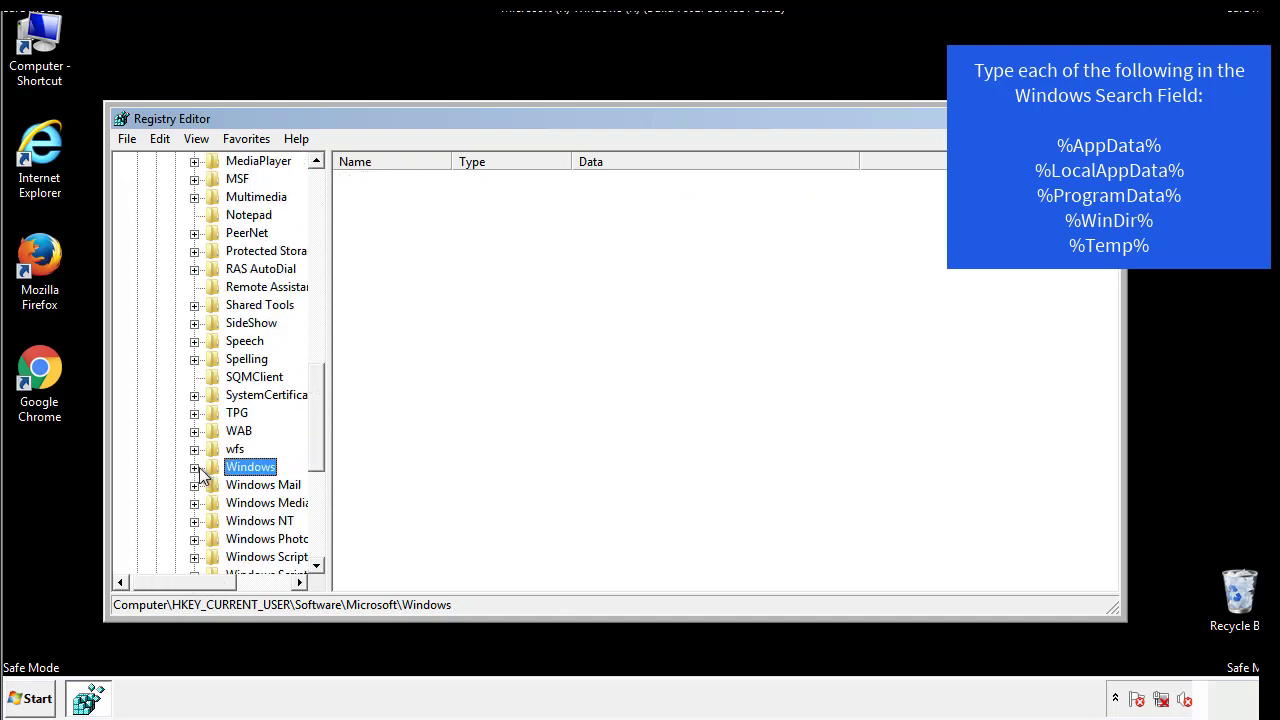
left_click_drag(320, 444, 322, 223)
Step: Search the registry for %temp% using Edit > Find
left_click(172, 142)
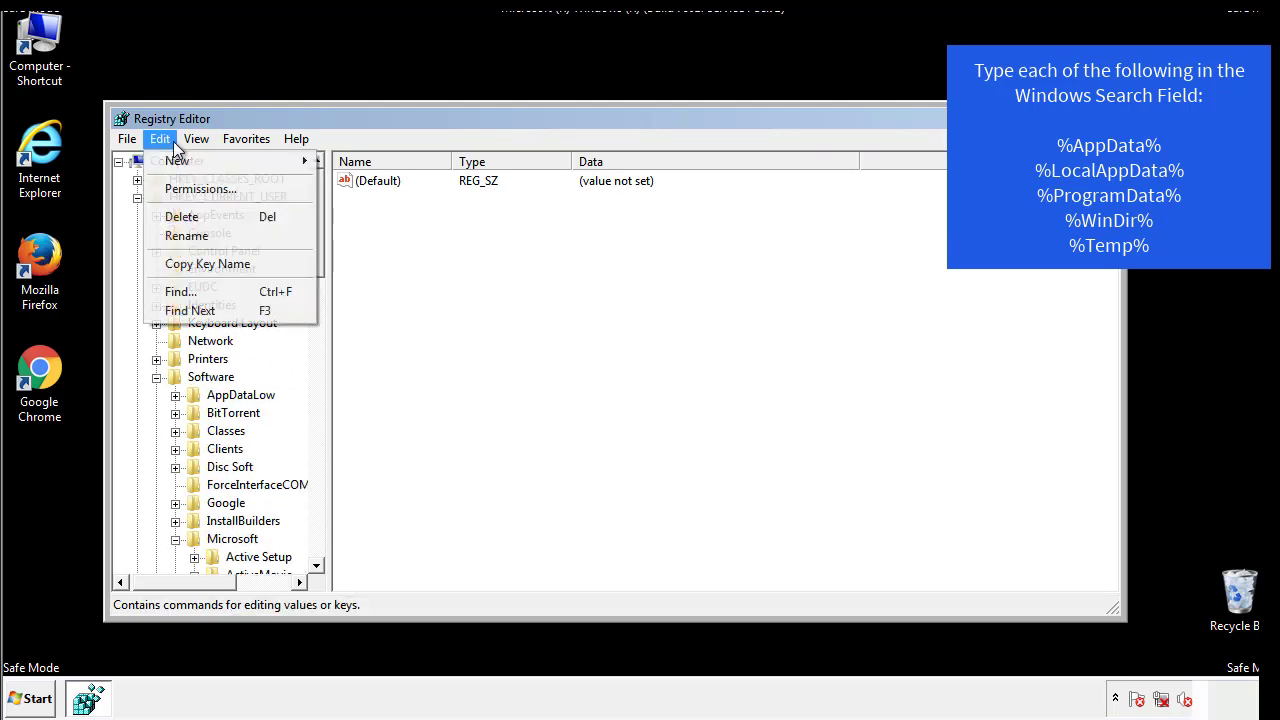
left_click(180, 291)
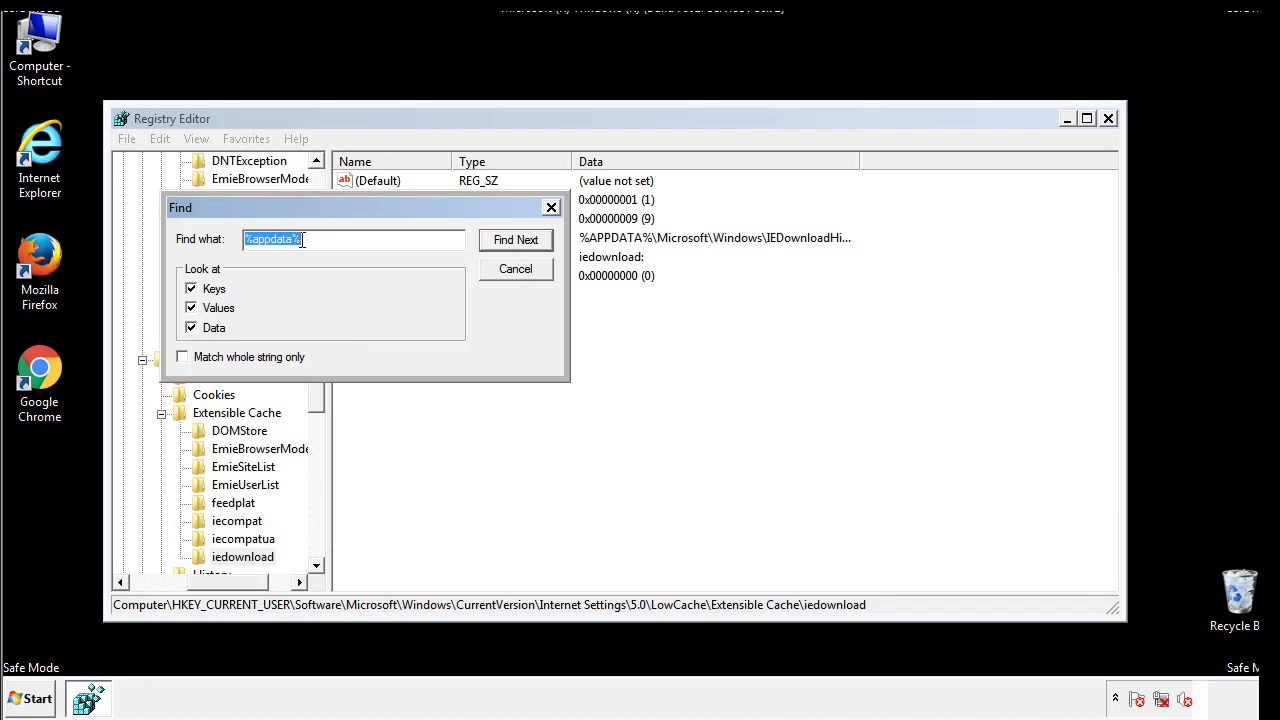
type("%temp%")
key("Return")
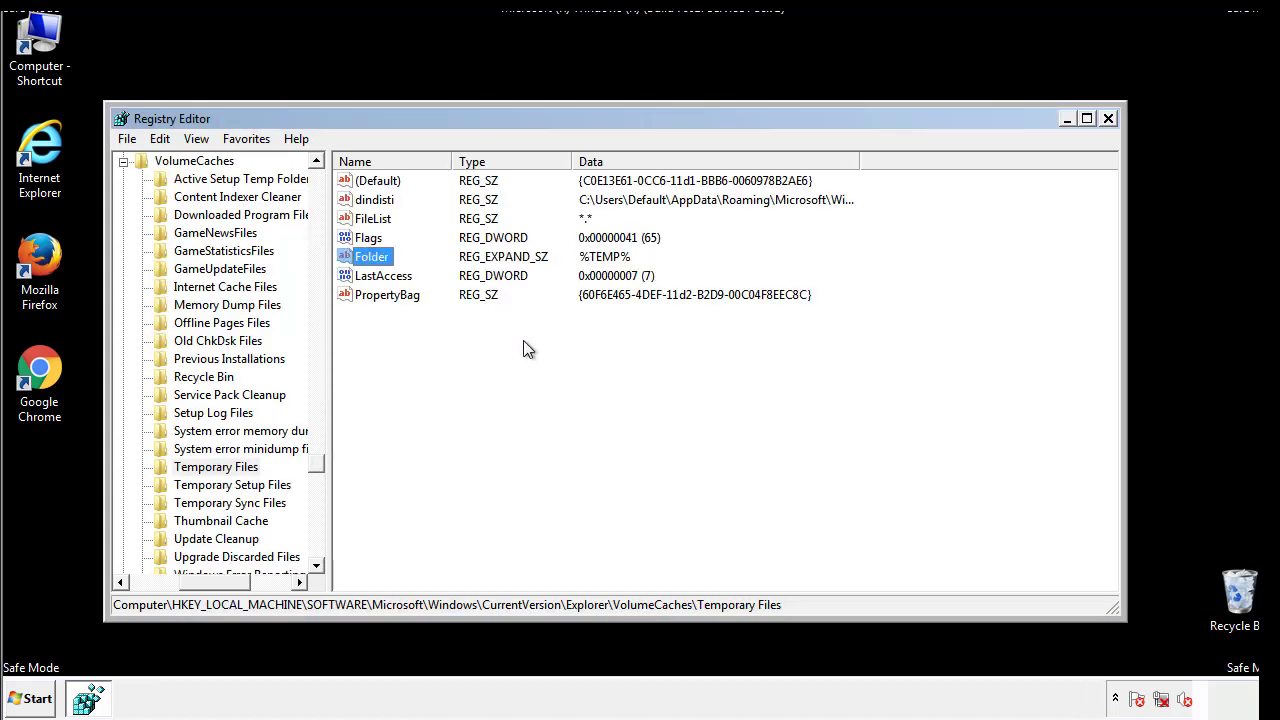
Step: Delete all Temporary Files values except (Default), including dindisti, and close Registry Editor
left_click_drag(410, 320, 361, 180)
right_click(361, 180)
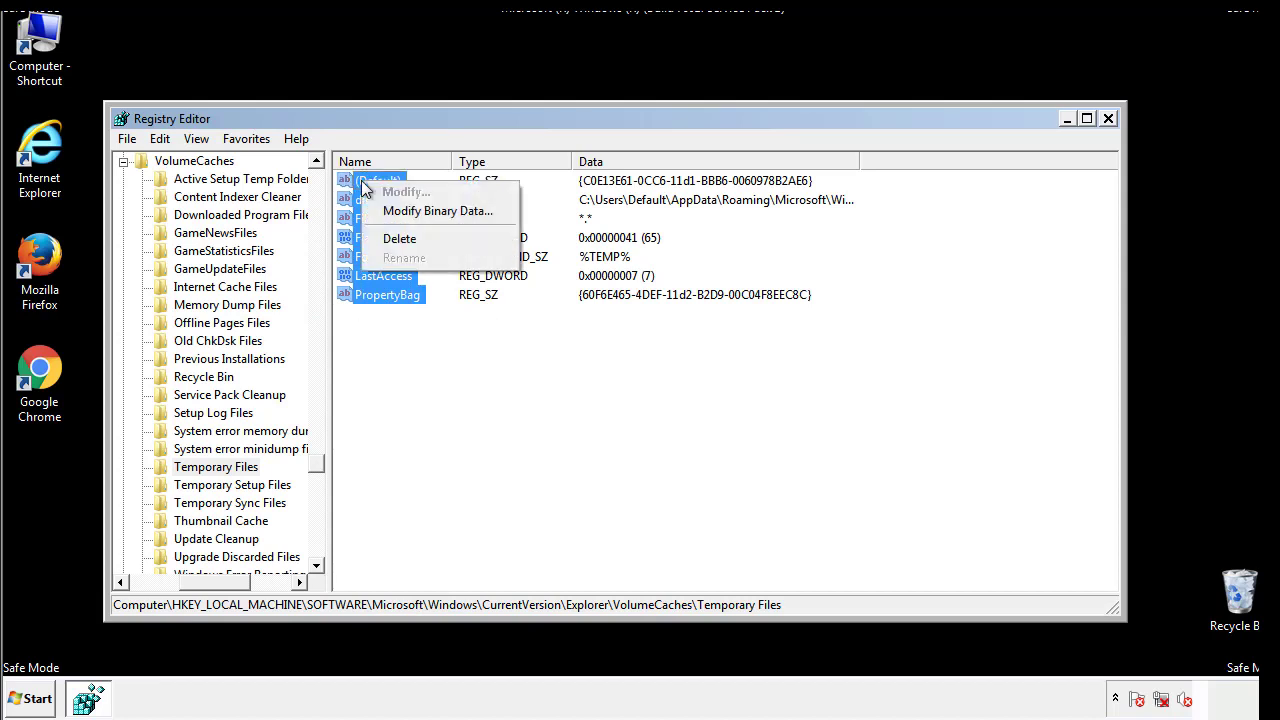
left_click(388, 237)
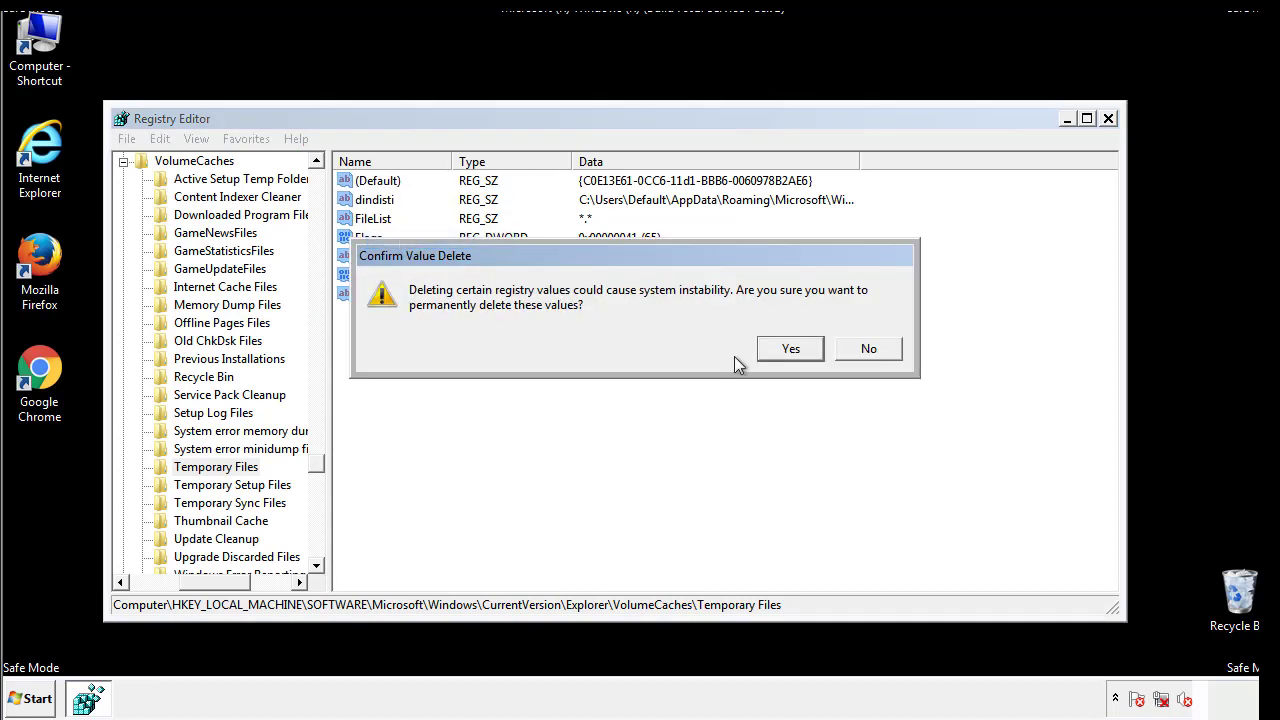
left_click(818, 351)
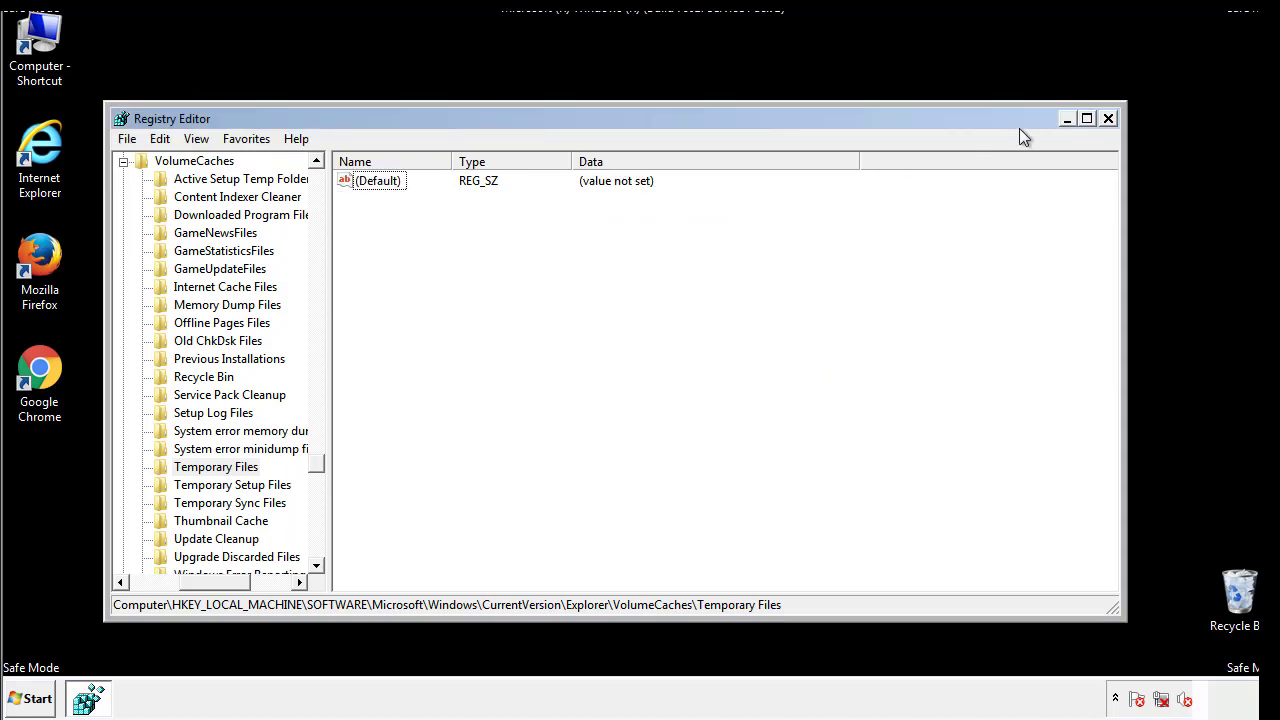
left_click(1110, 119)
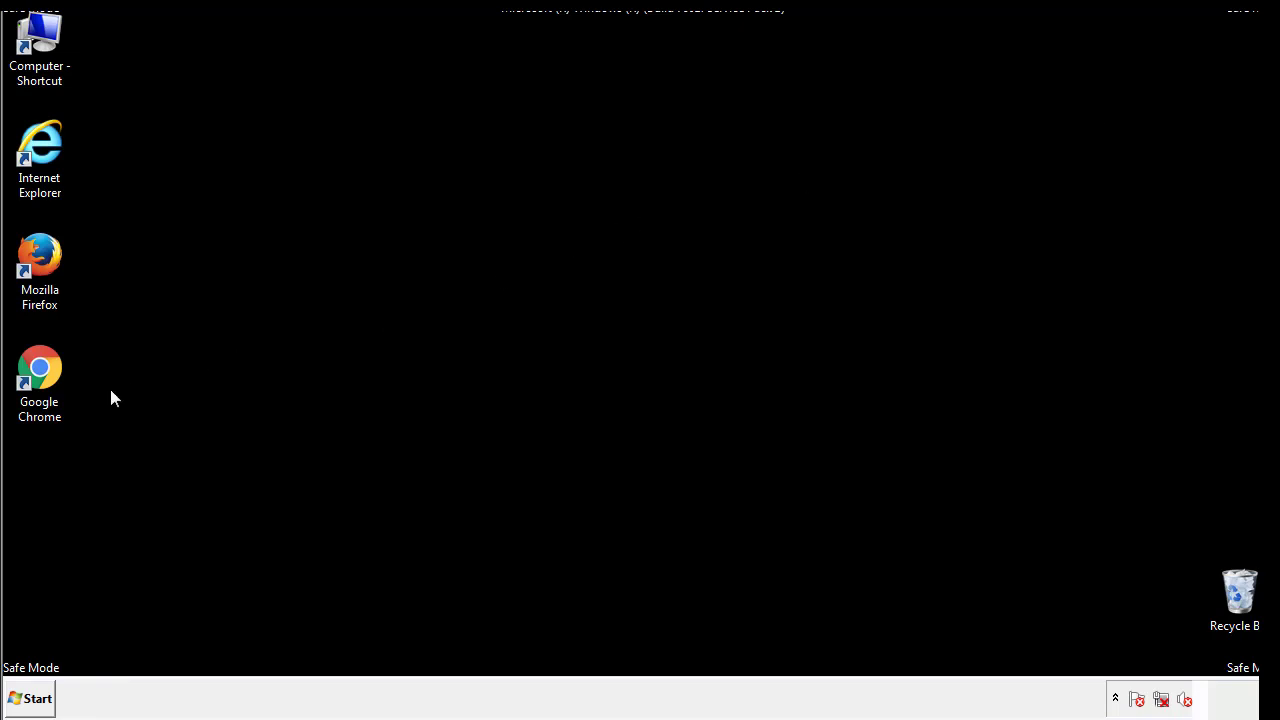
Step: Launch msconfig from the Start menu search box
left_click(29, 703)
type("ms")
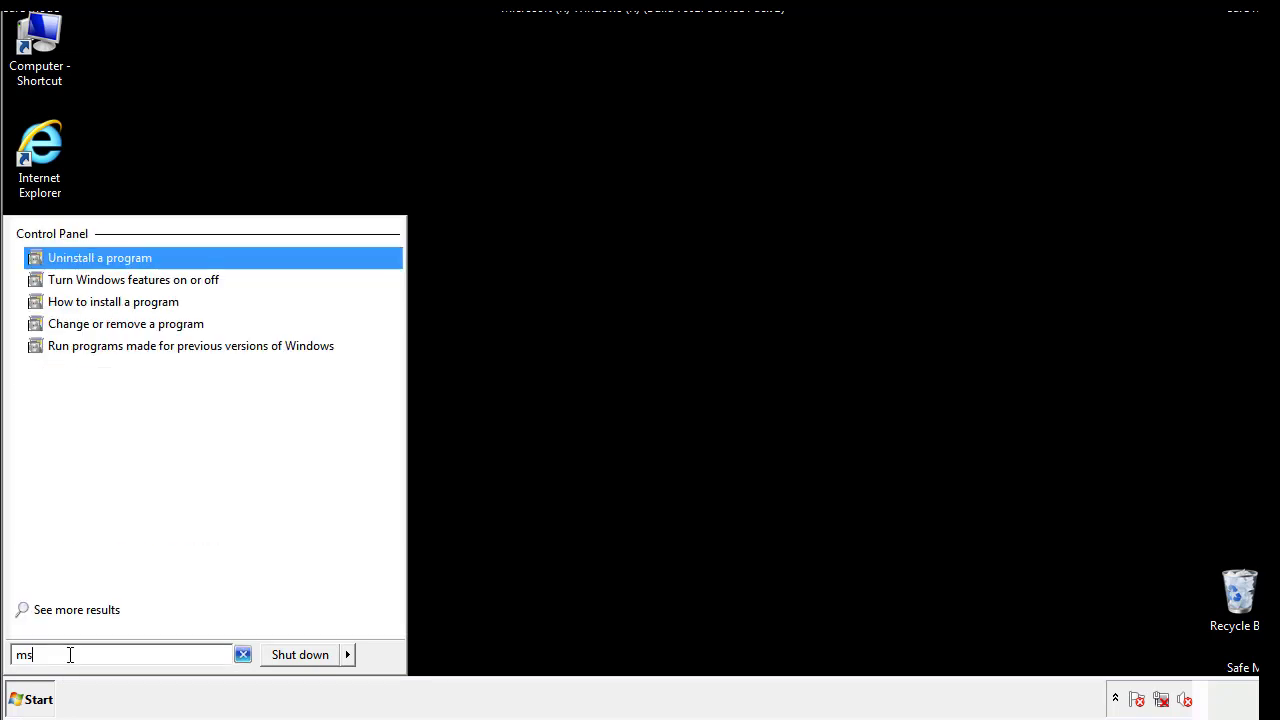
type("config")
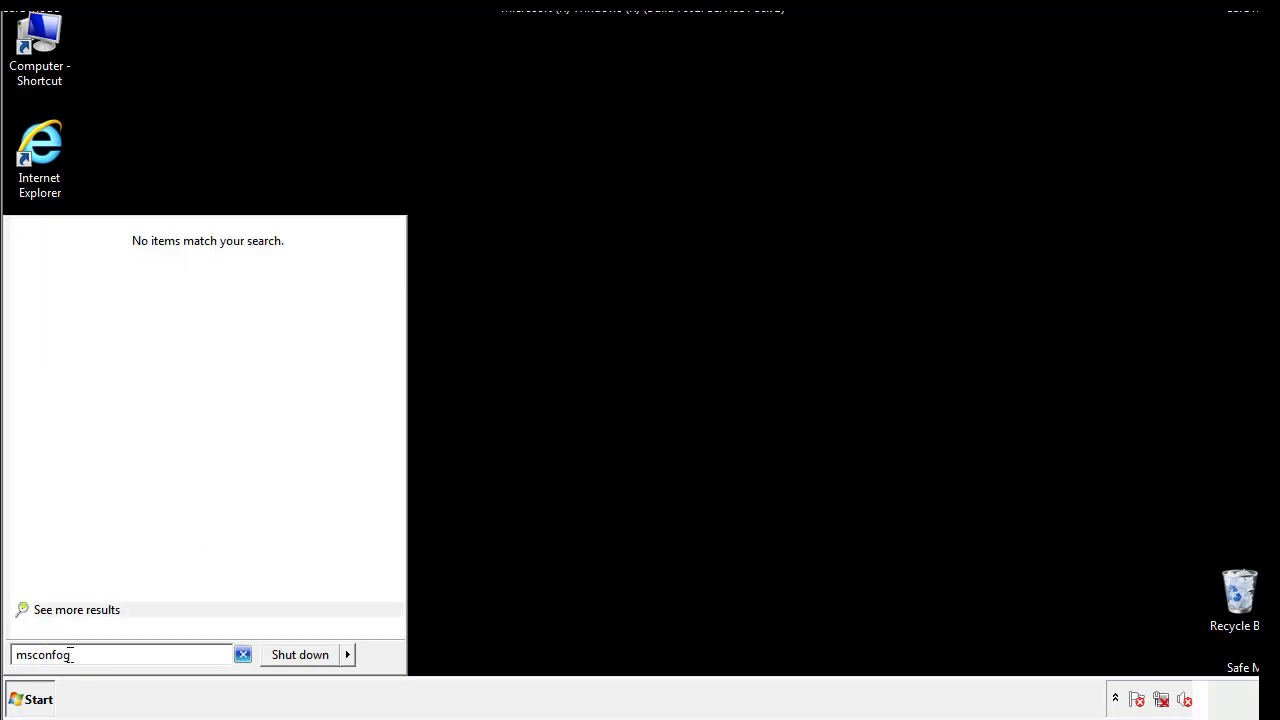
key("BackSpace")
key("BackSpace")
type("ig")
key("Return")
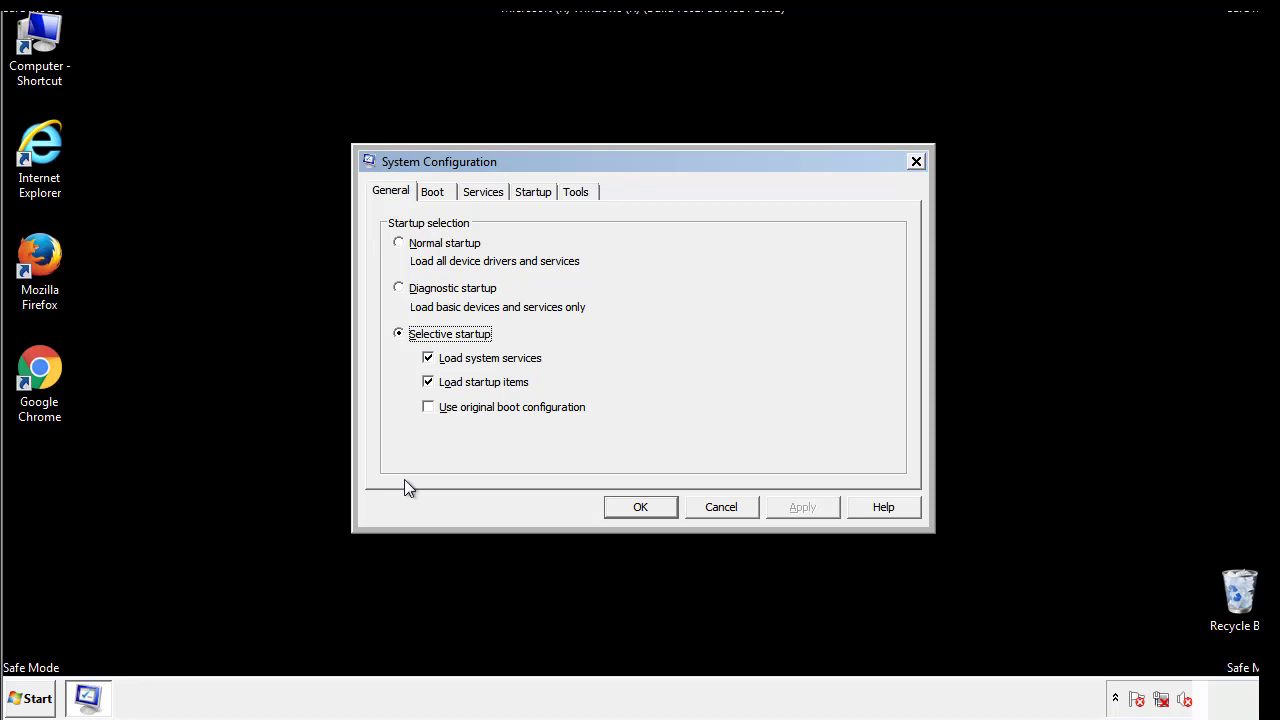
Step: Uncheck Safe boot on the Boot tab, apply the change, and restart the computer
left_click(438, 192)
left_click(406, 385)
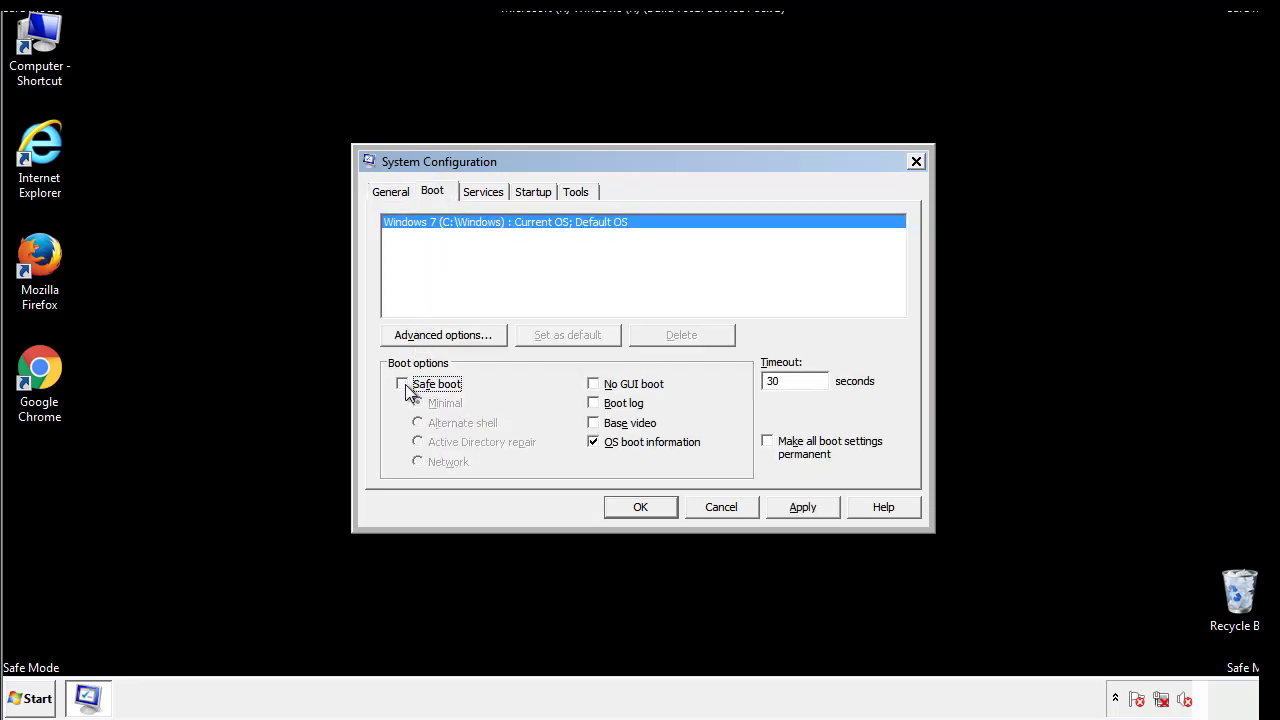
left_click(805, 508)
left_click(666, 508)
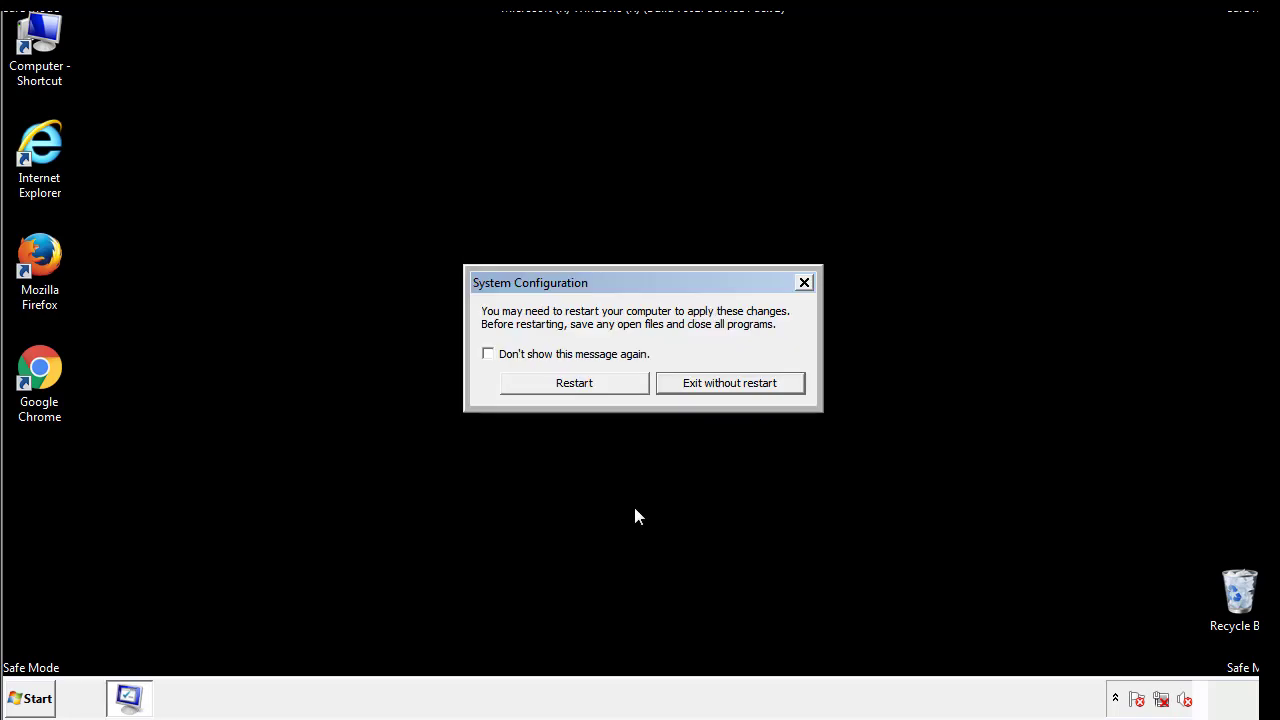
left_click(592, 390)
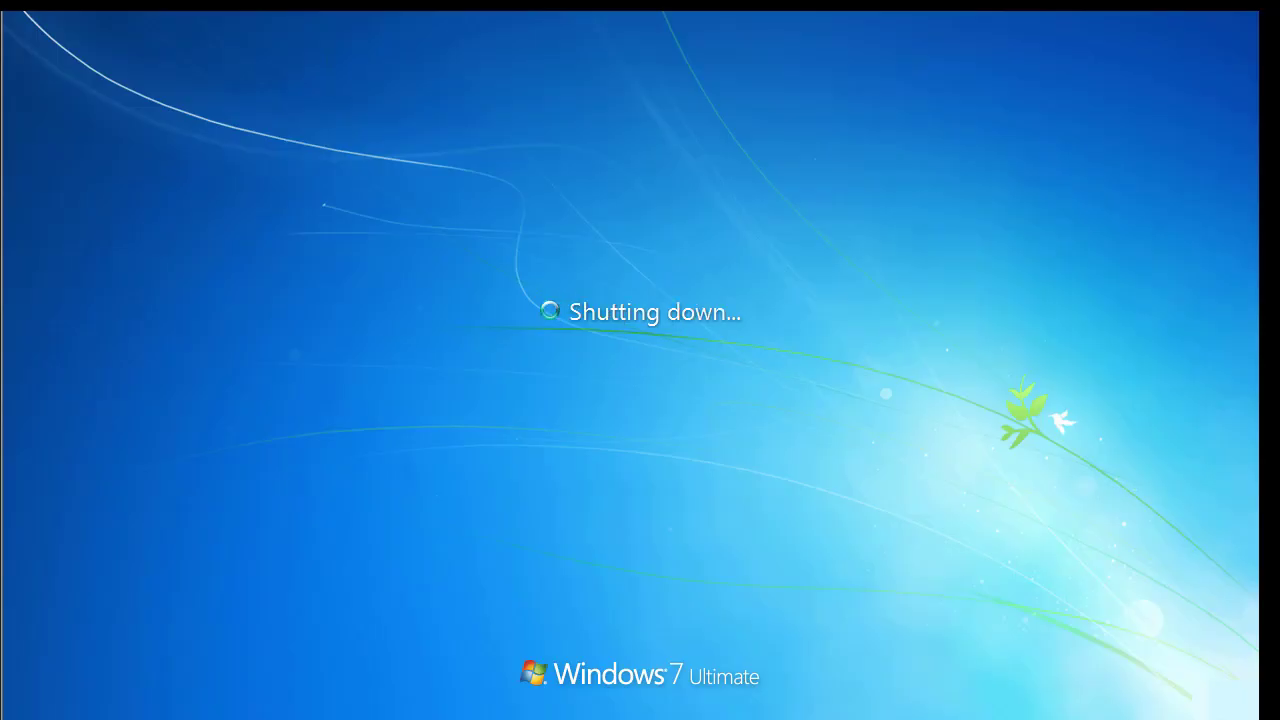